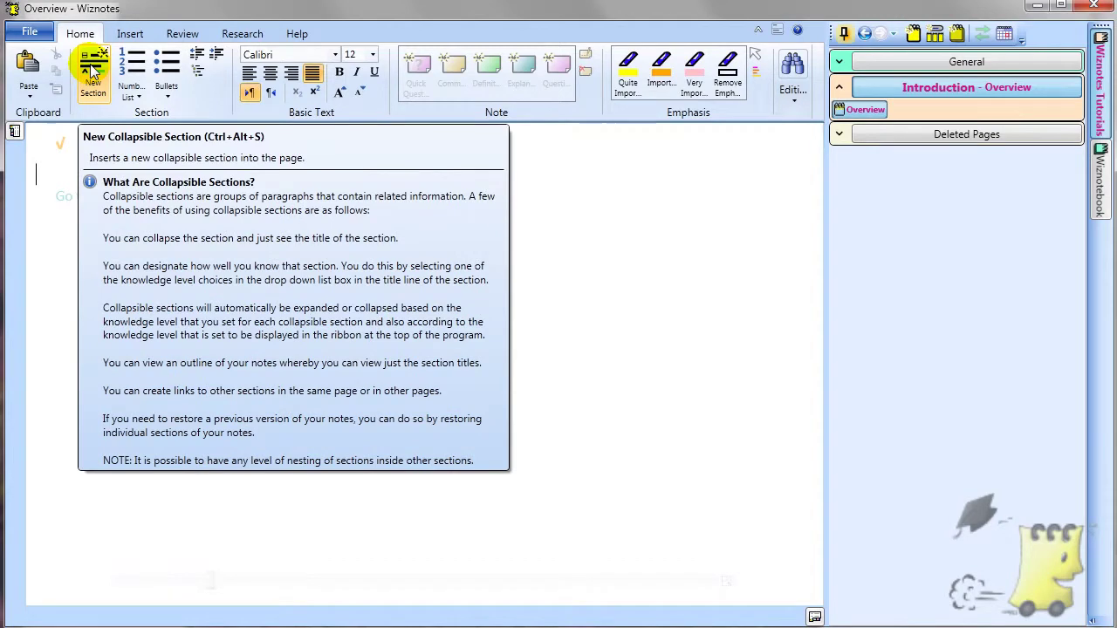
- Insert a titled collapsible section on the Overview page, then add a new page to the group
left_click(94, 71)
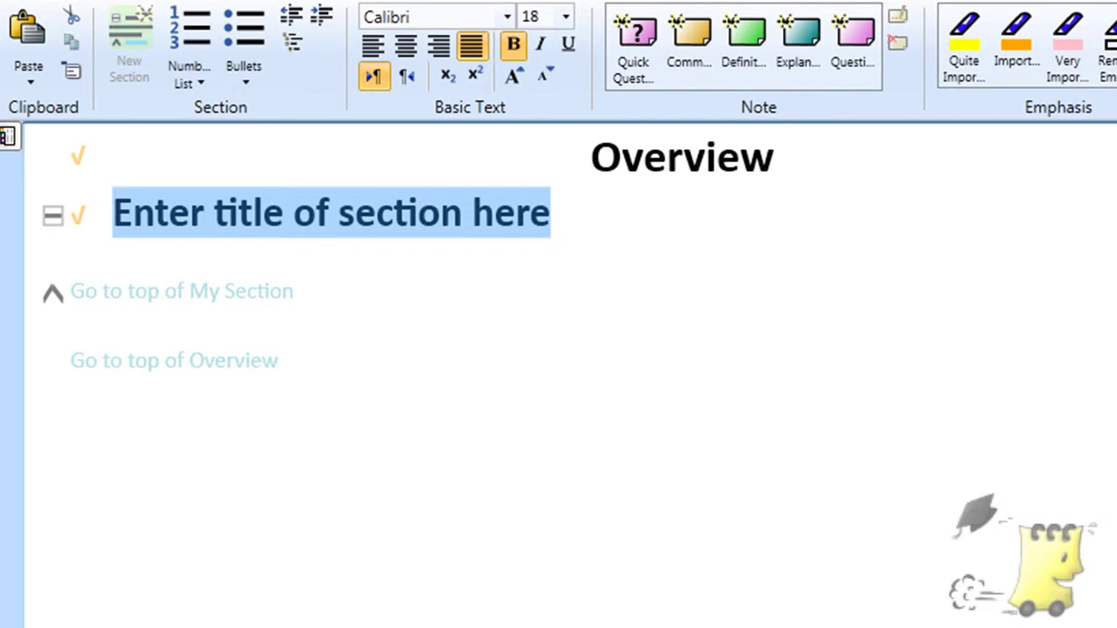
type("Wh")
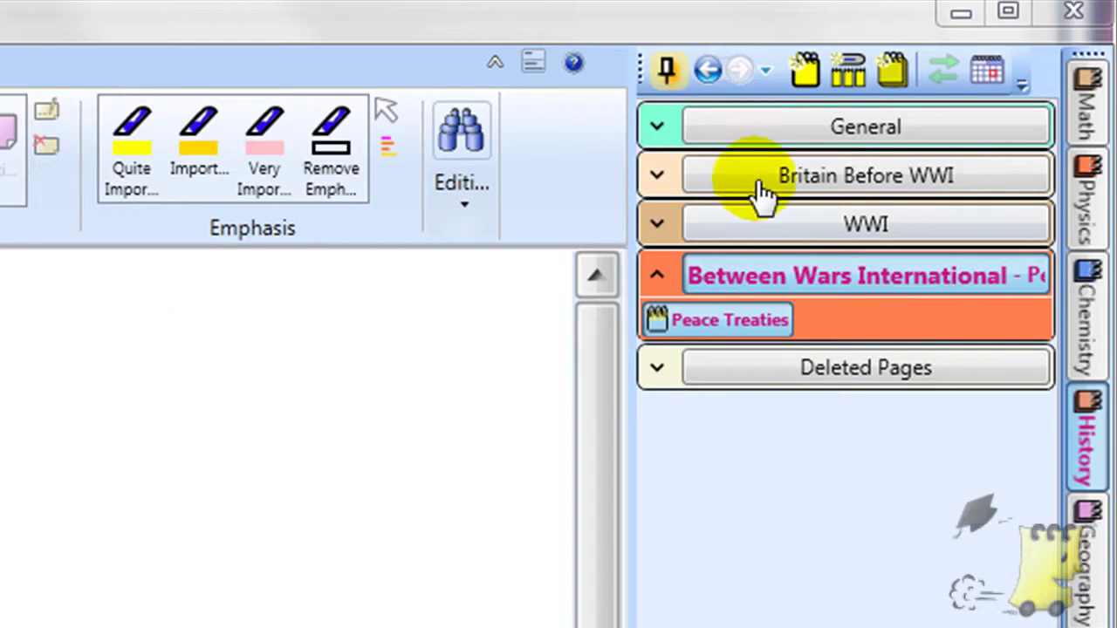
left_click(810, 73)
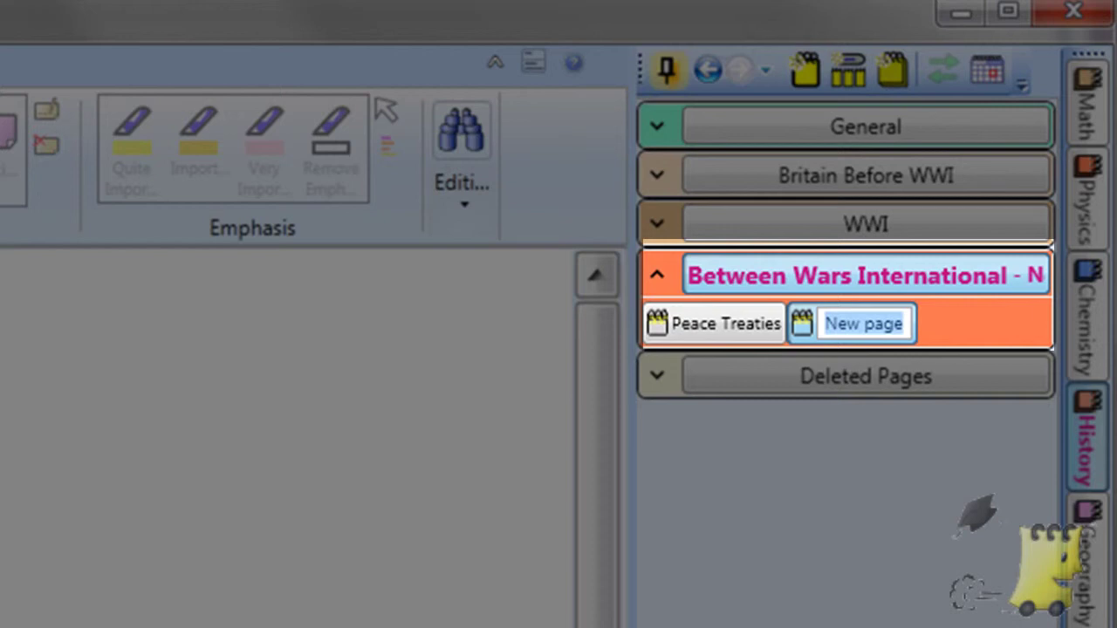
type("L")
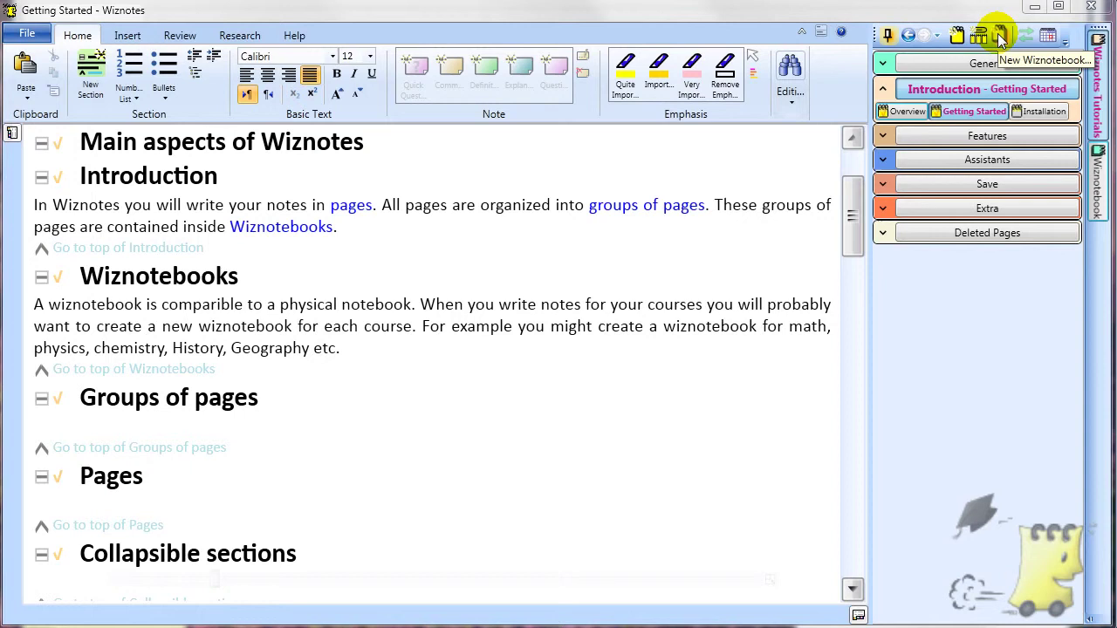
- Create the Math wiznotebook and begin a second wiznotebook named Physics
left_click(1001, 39)
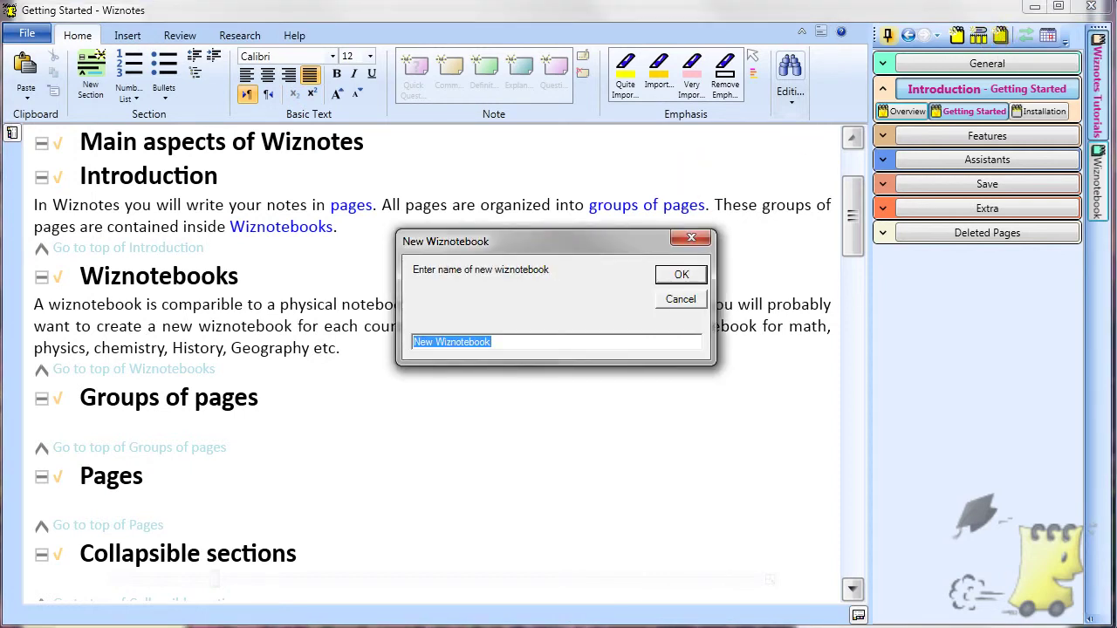
type("Math")
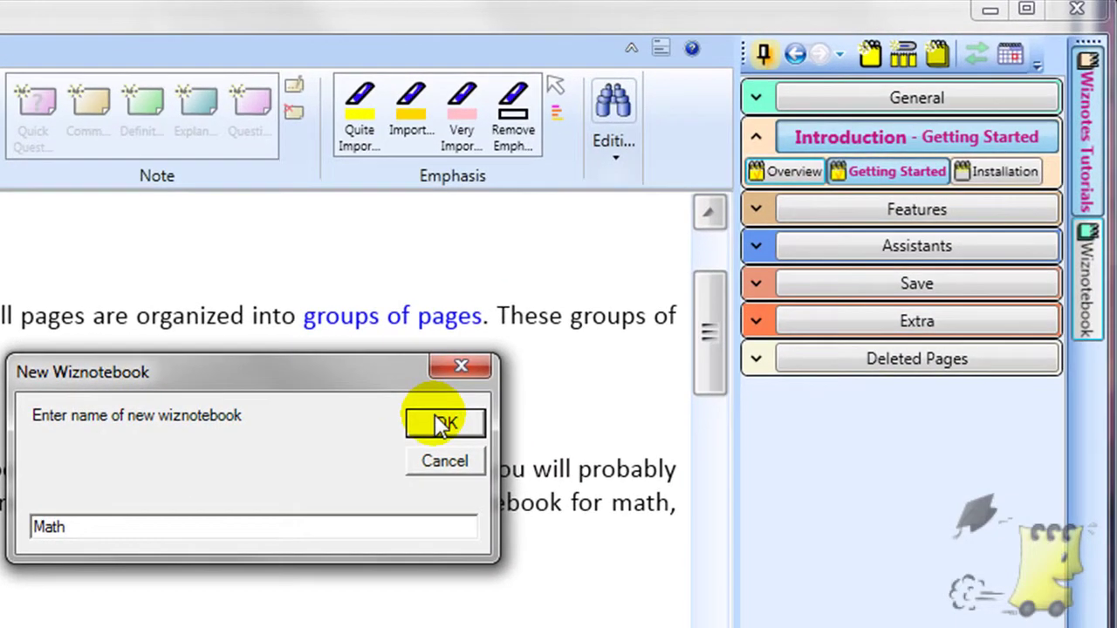
left_click(437, 423)
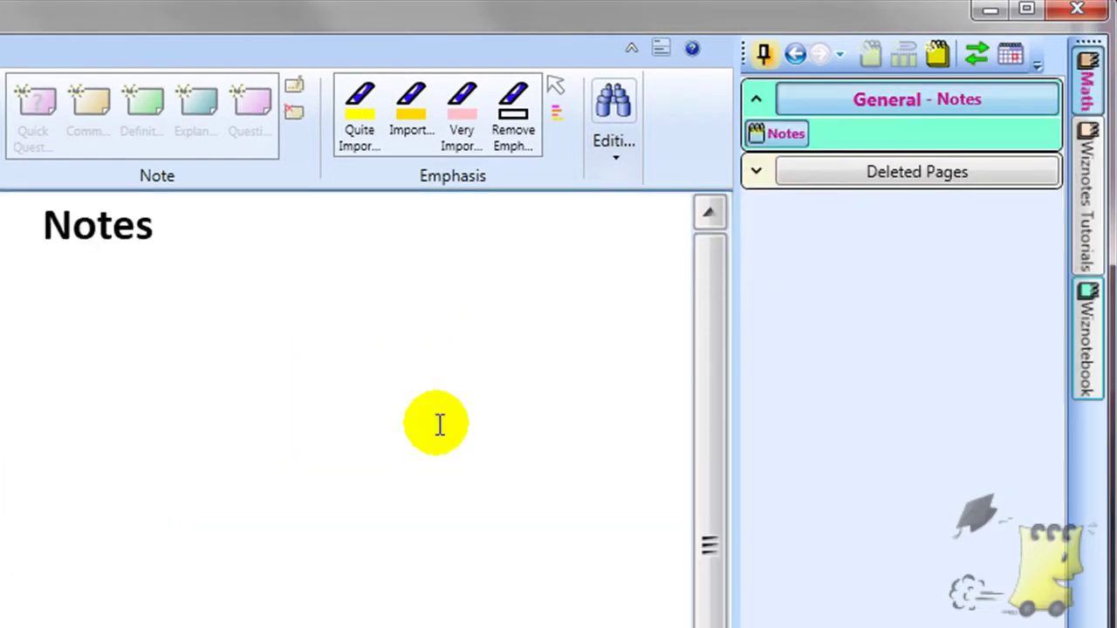
left_click(938, 54)
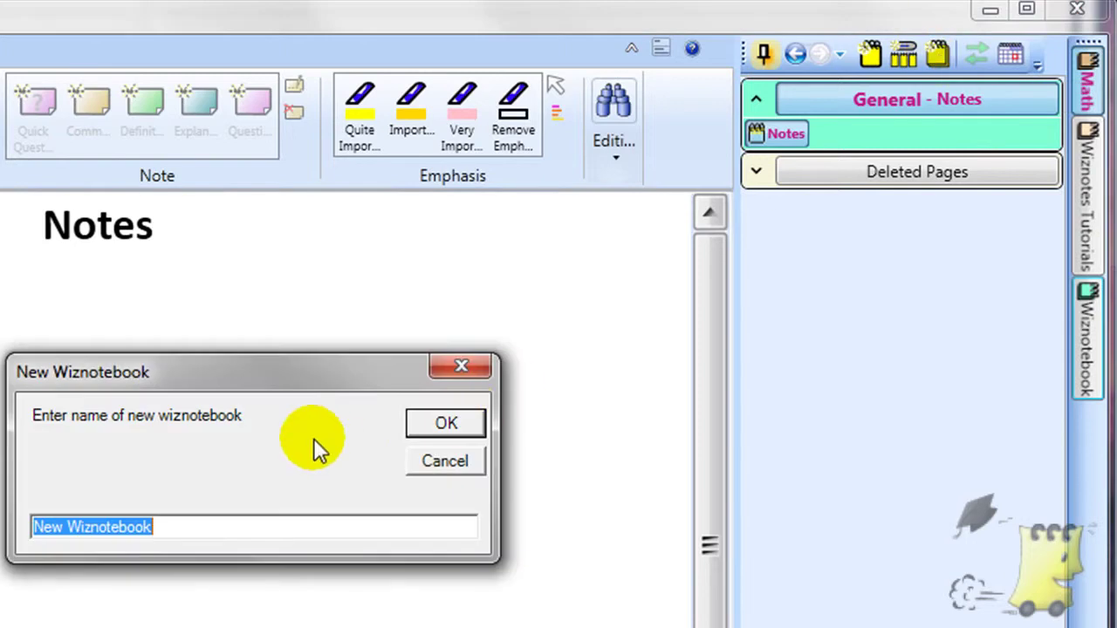
type("Ph")
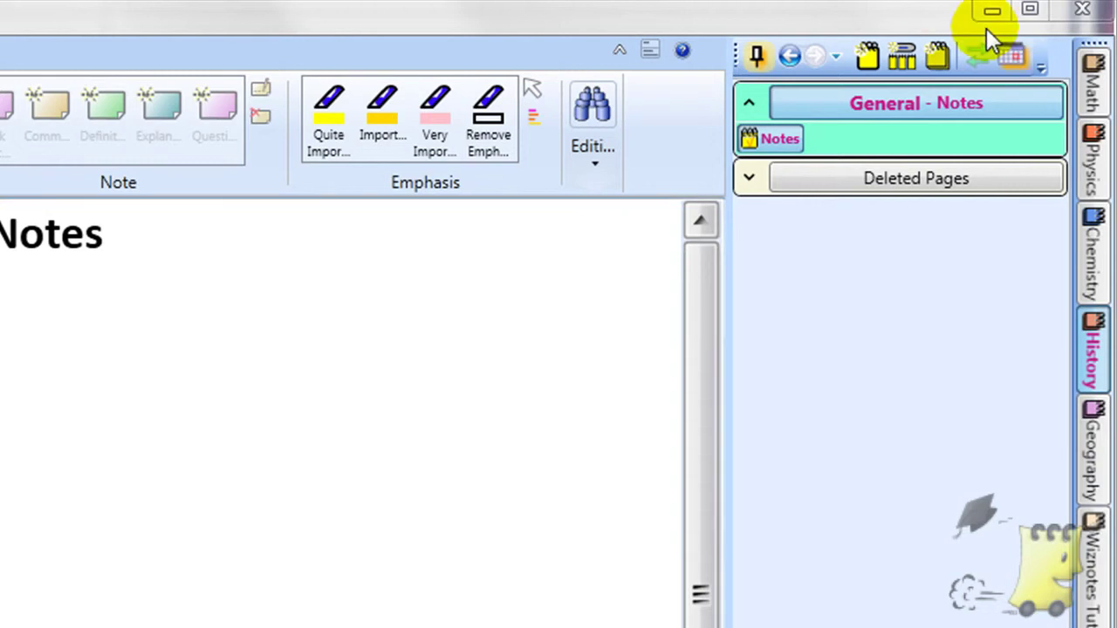
- Add the group Britain Before WWI with its first page named Sufragettes
left_click(904, 54)
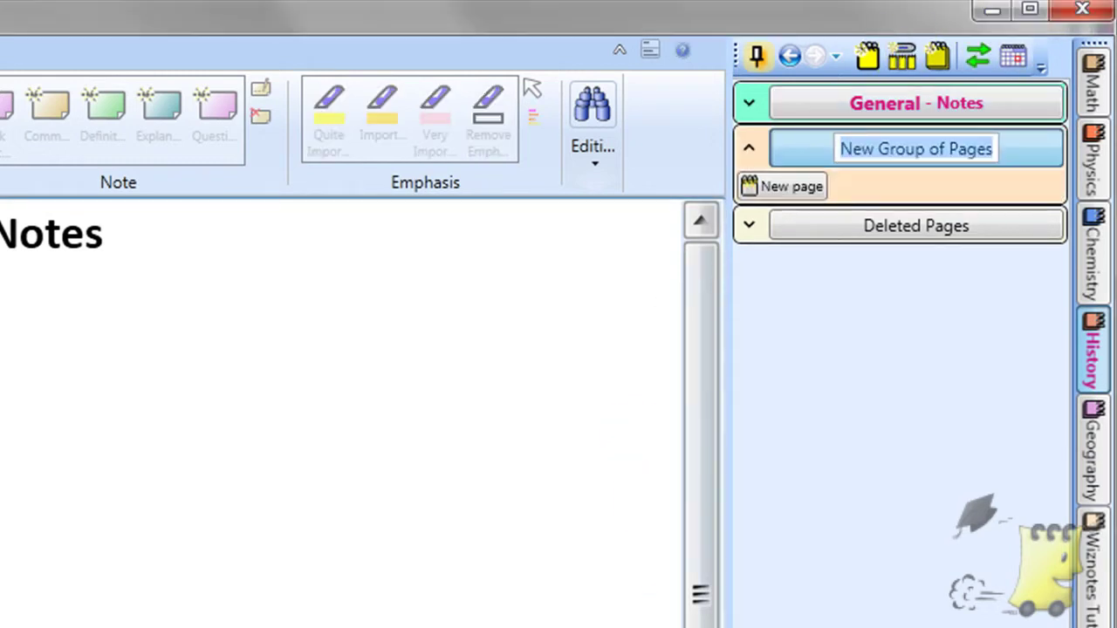
type("Bri")
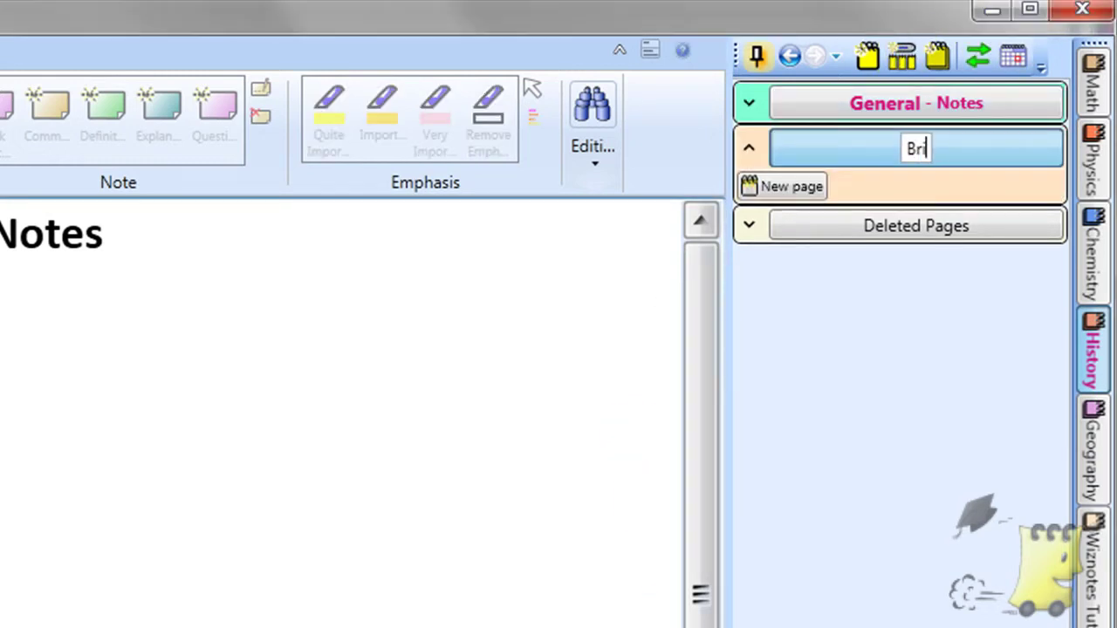
type("tain Before WWI")
key("Return")
type("Sufr")
type("agettes")
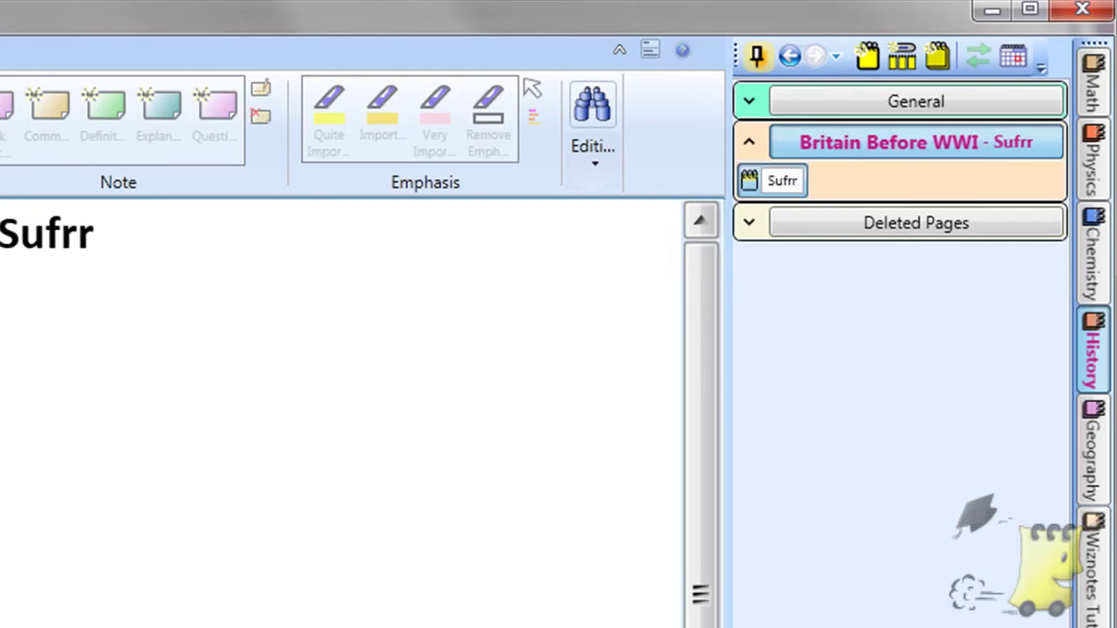
key("Return")
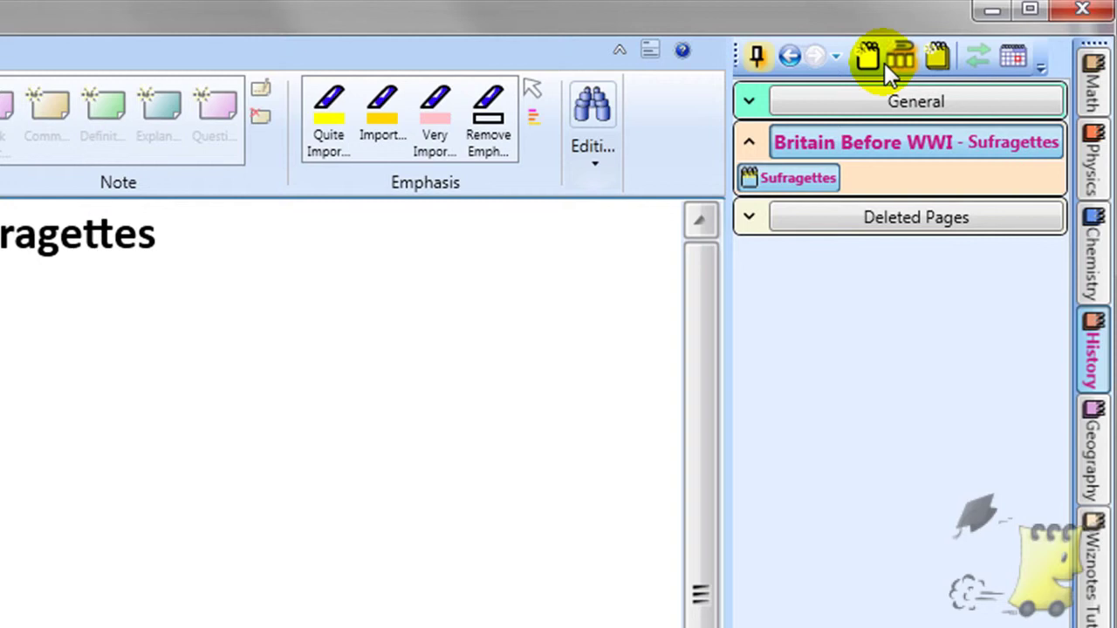
- Add group WWI with page Road To War, then group Between Wars International
left_click(903, 58)
type("WWI")
key("Return")
type("Road To War")
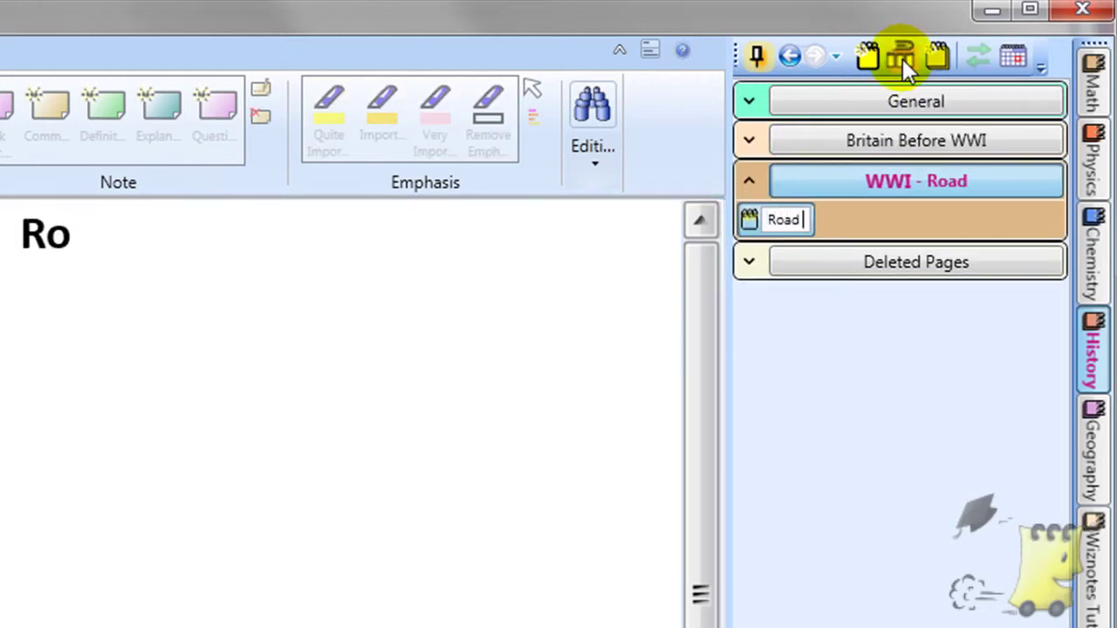
key("Return")
left_click(902, 58)
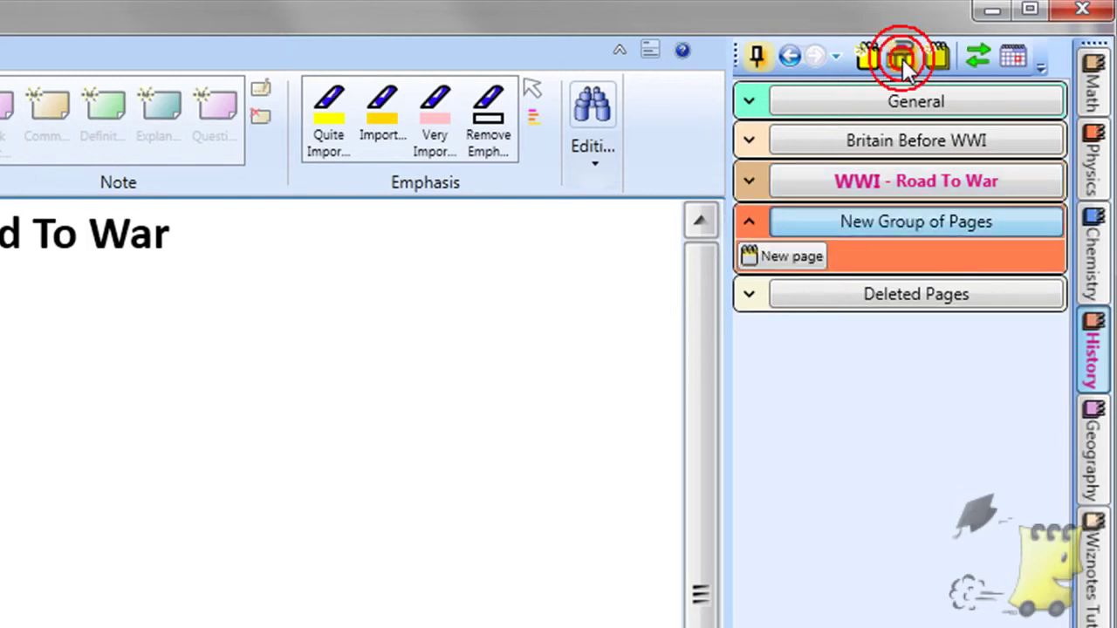
type("Between")
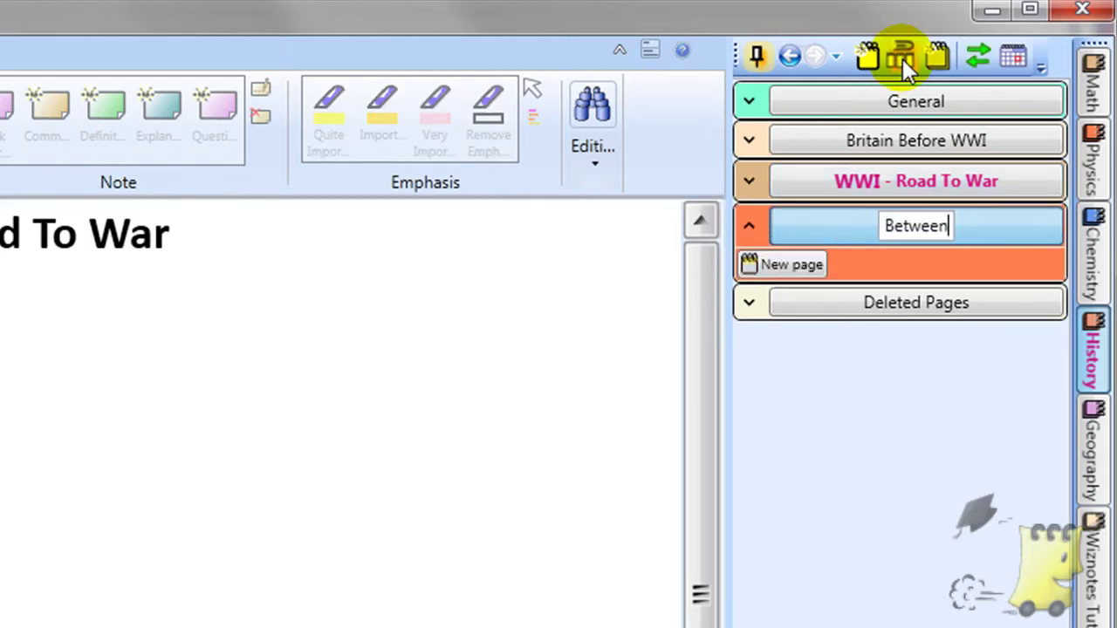
type(" Wars International")
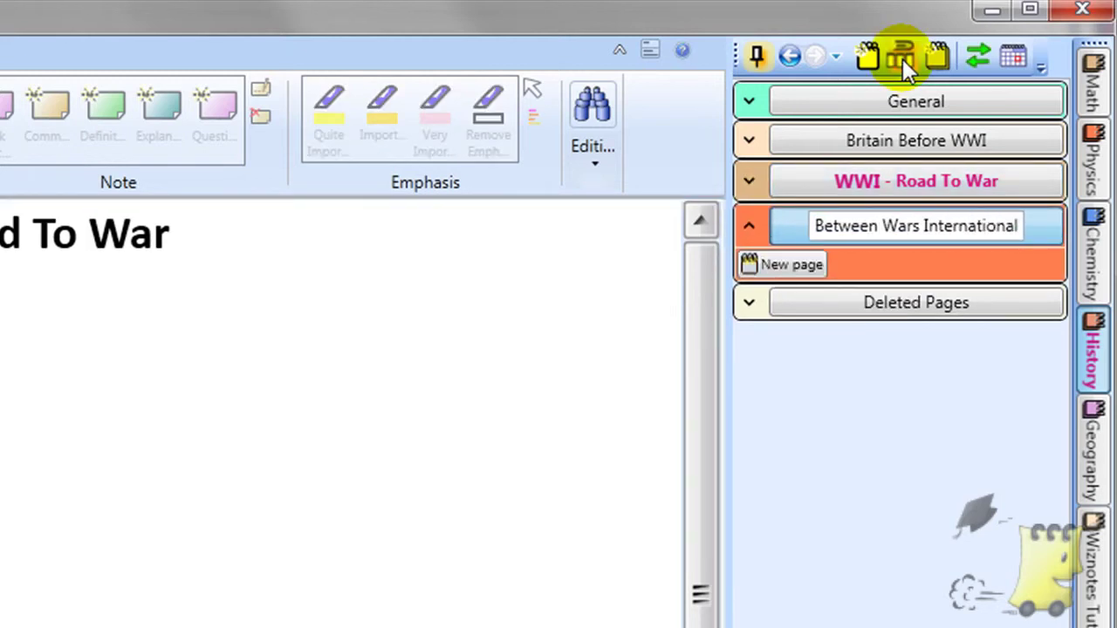
key("Return")
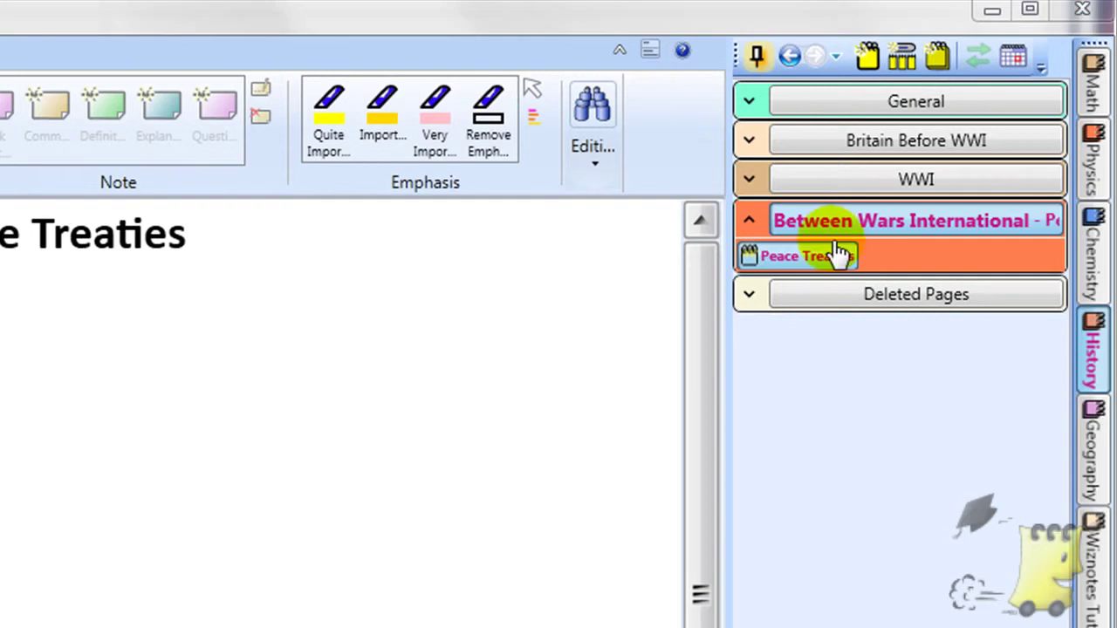
- Add pages League of Nations and Boom and Bust 1920s to Between Wars International
left_click(867, 57)
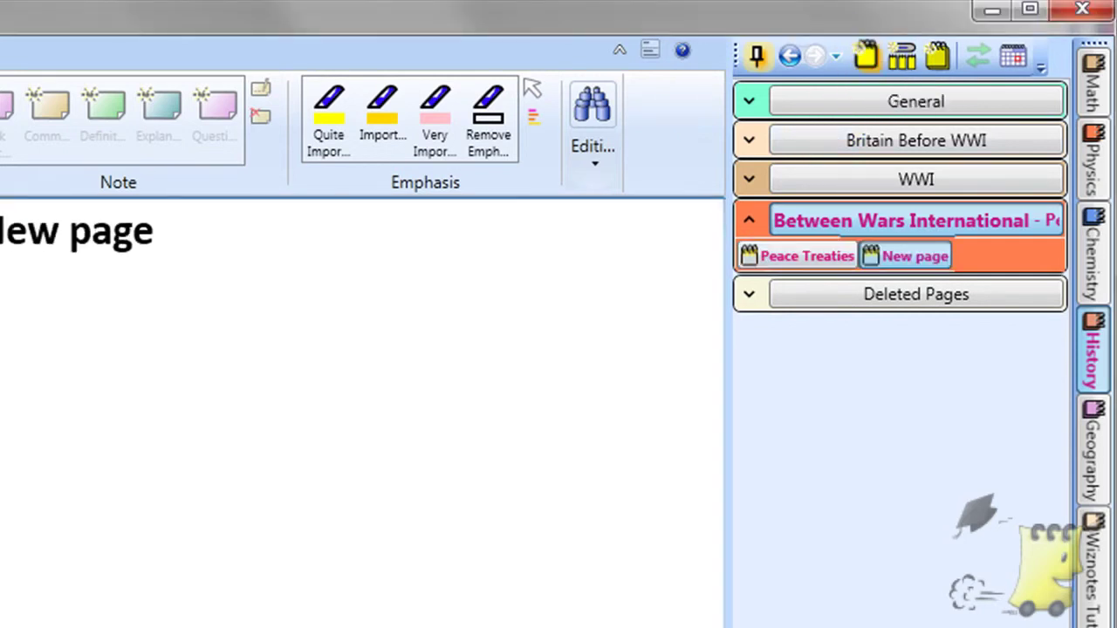
type("League of Nations")
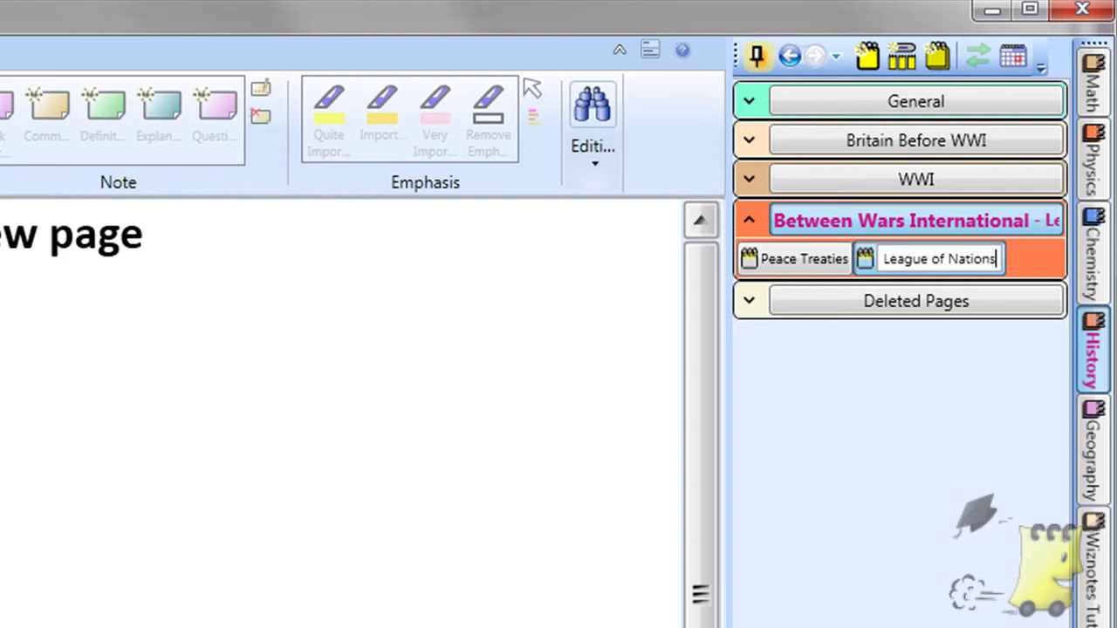
key("Return")
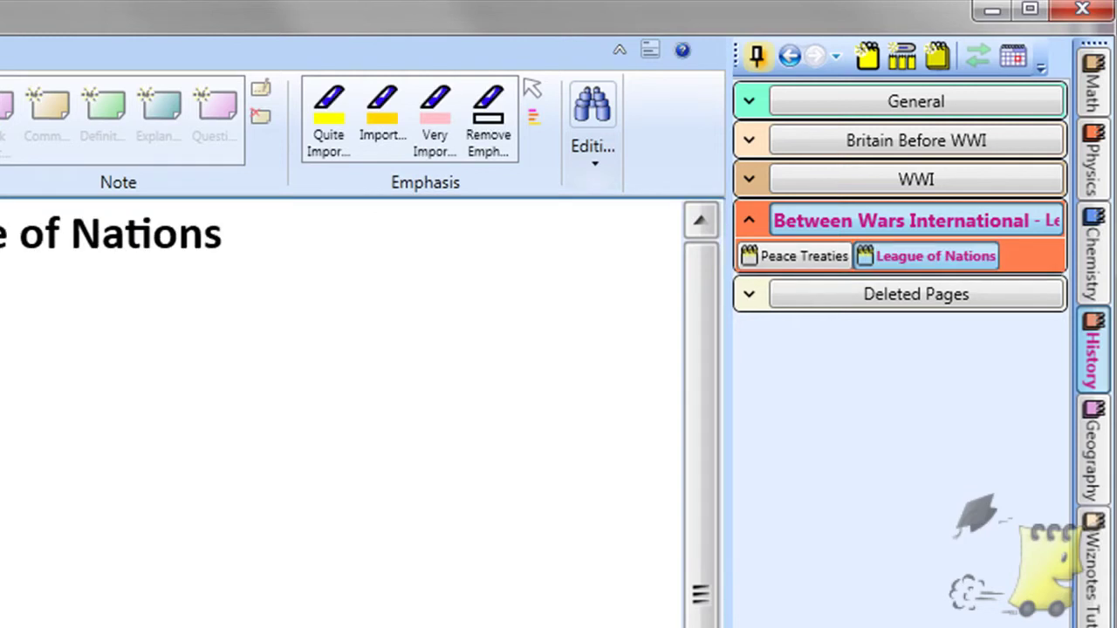
right_click(971, 256)
left_click(871, 340)
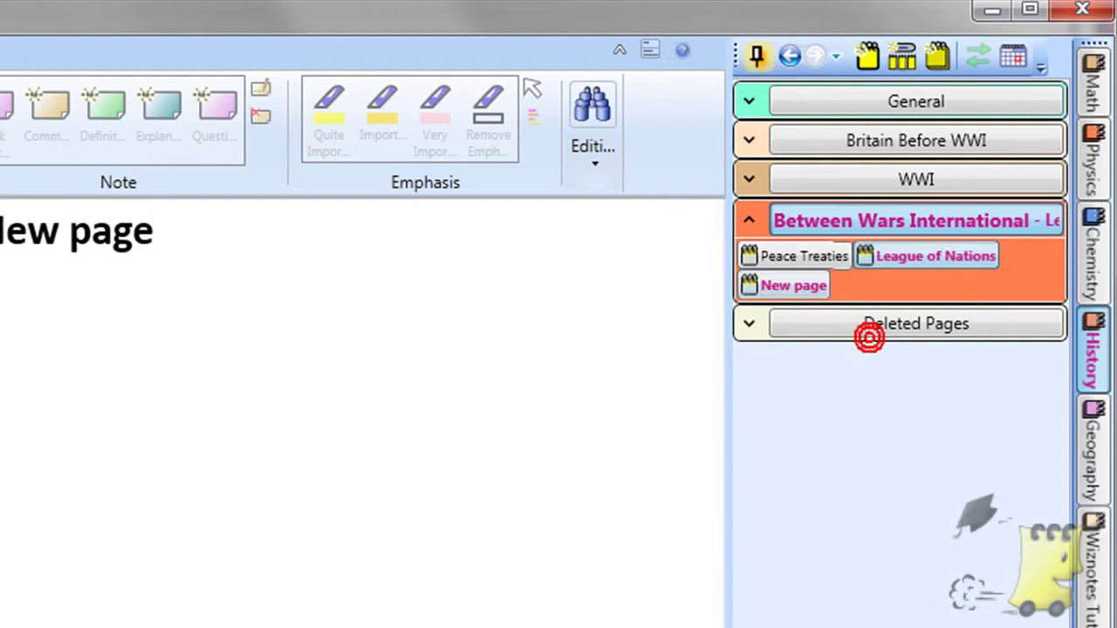
type("Boom and B")
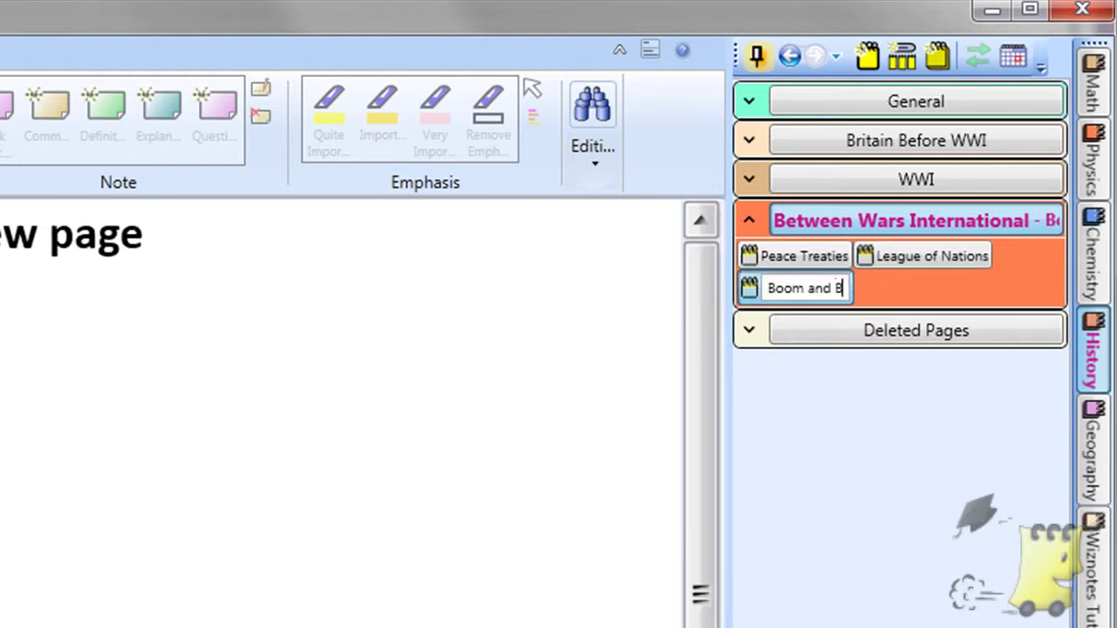
type("ust")
key("Return")
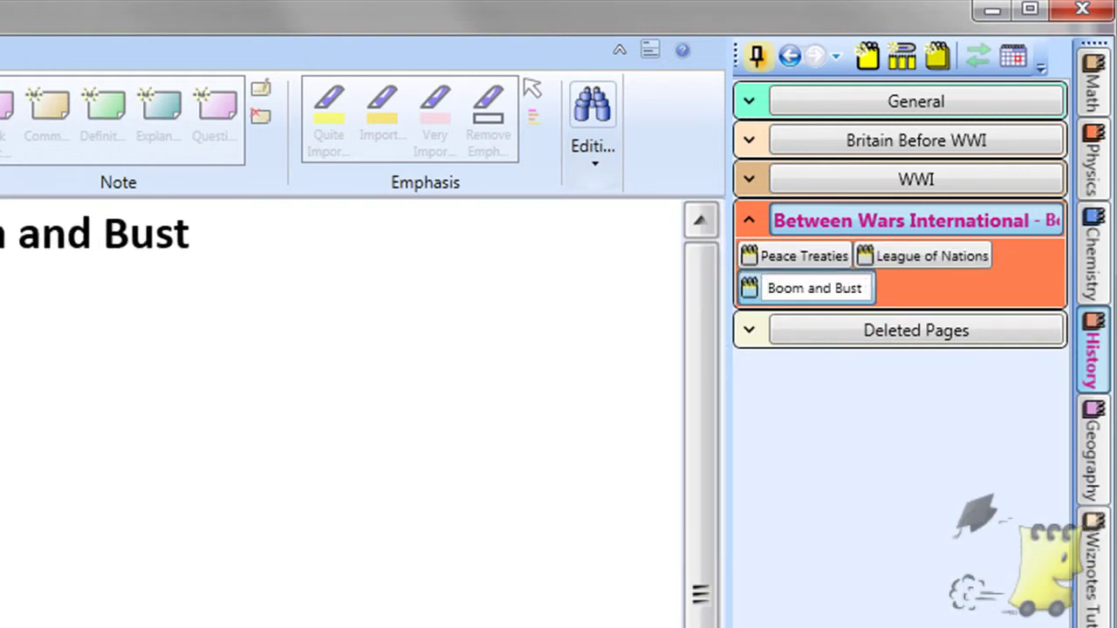
type("1920")
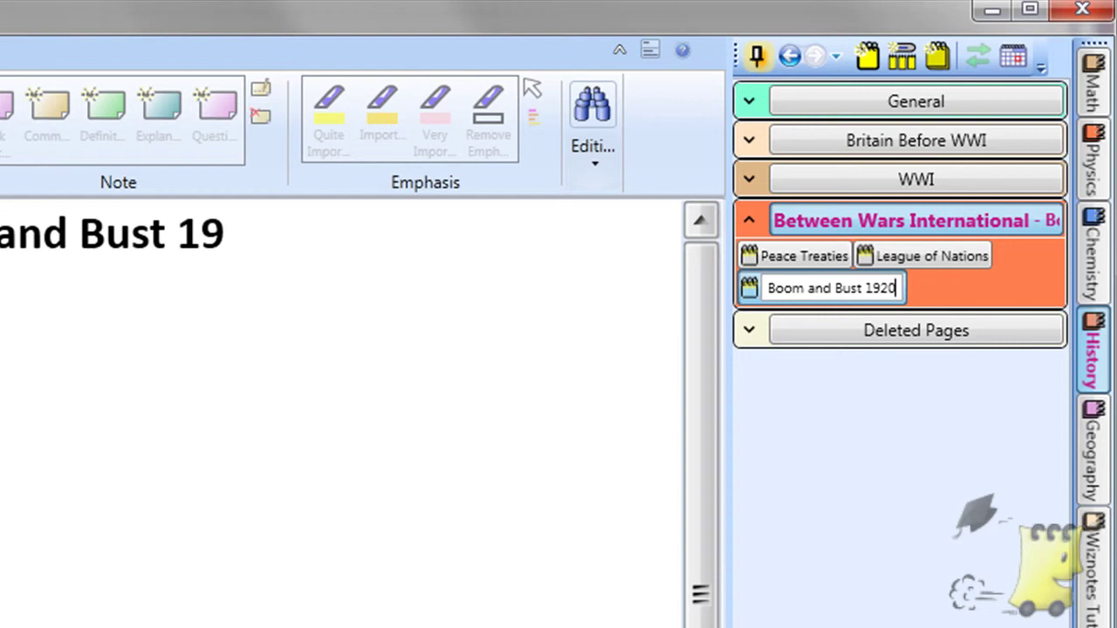
type("s")
key("Return")
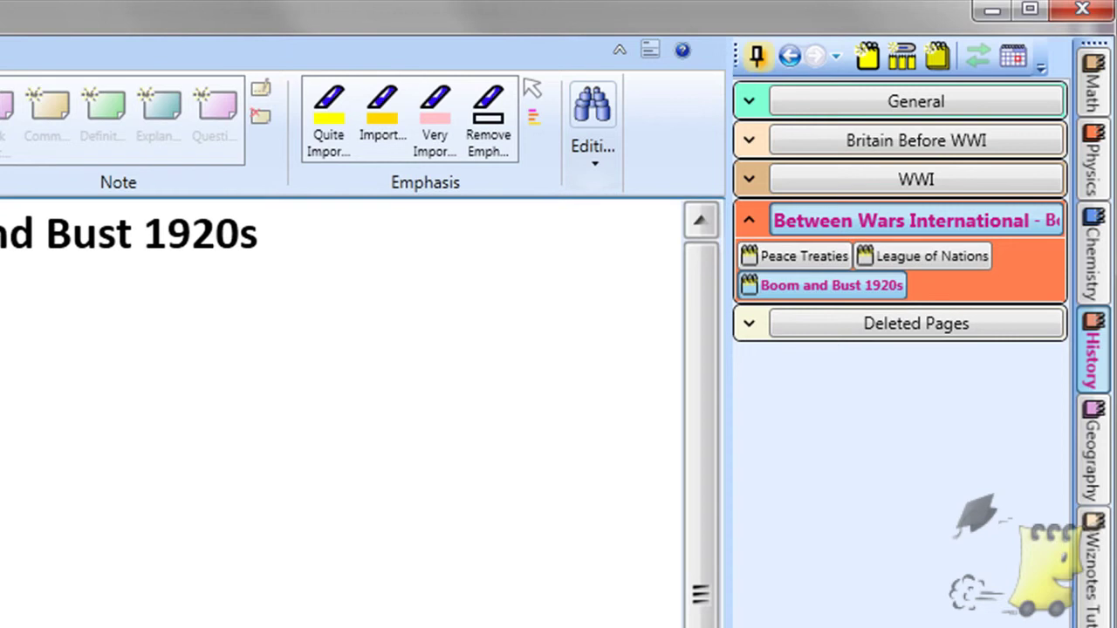
- Add a page named Breakdown of International Order to the Between Wars International group
right_click(947, 218)
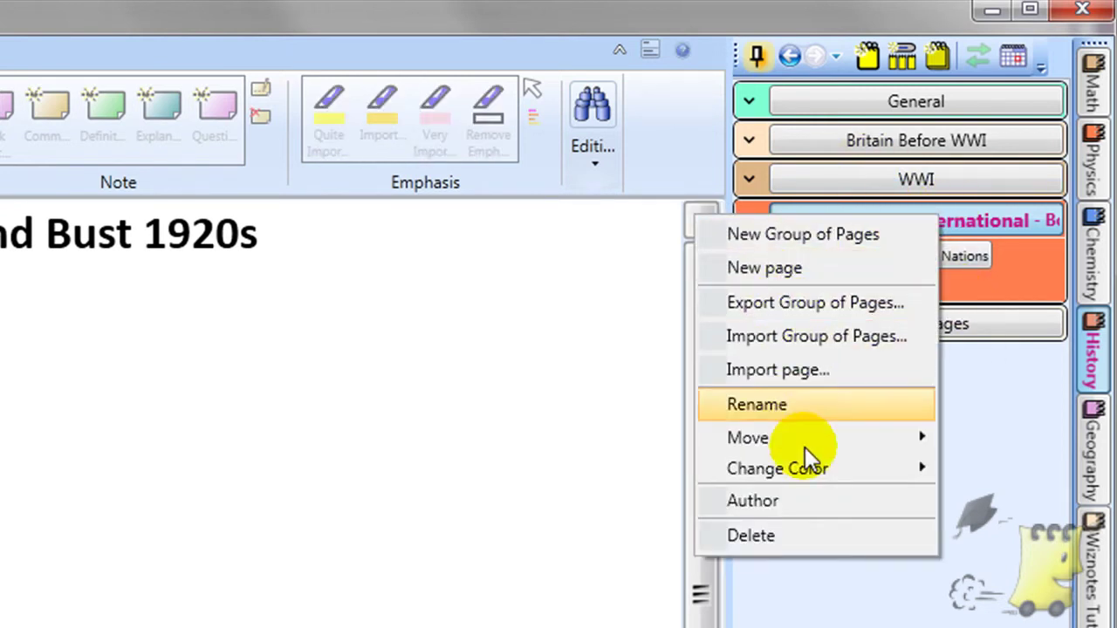
left_click(818, 262)
type("Breakdown of")
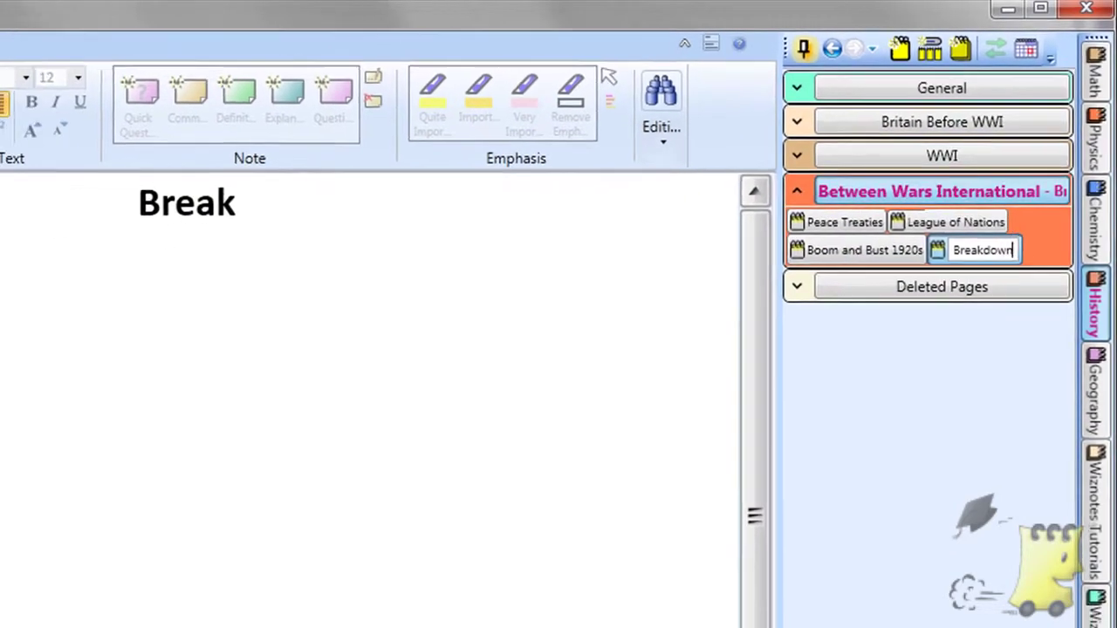
type(" Inte")
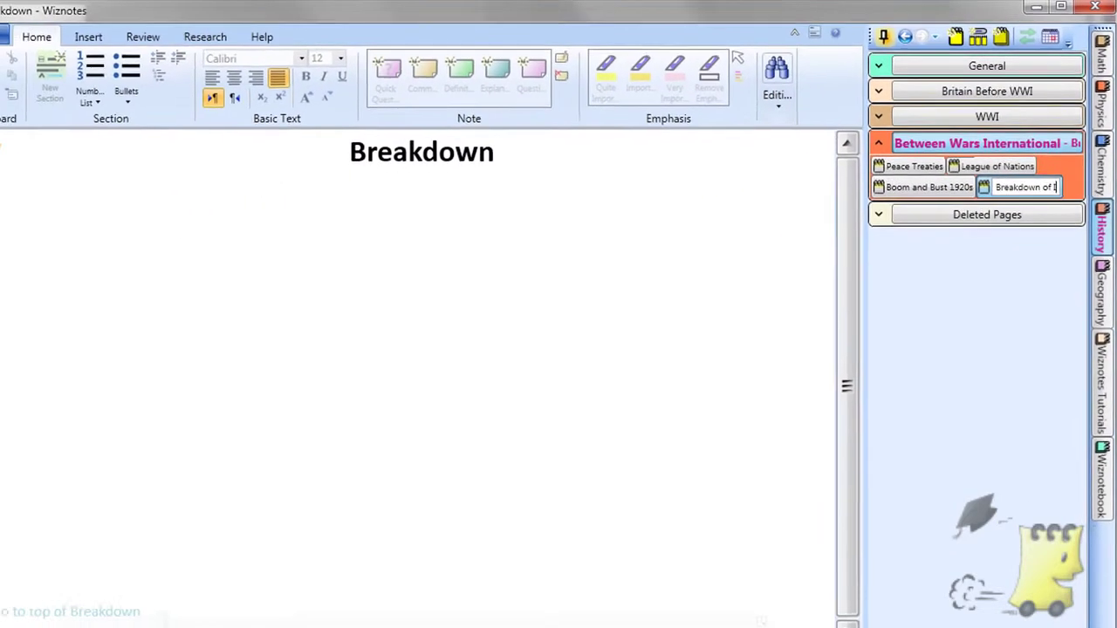
type("rna")
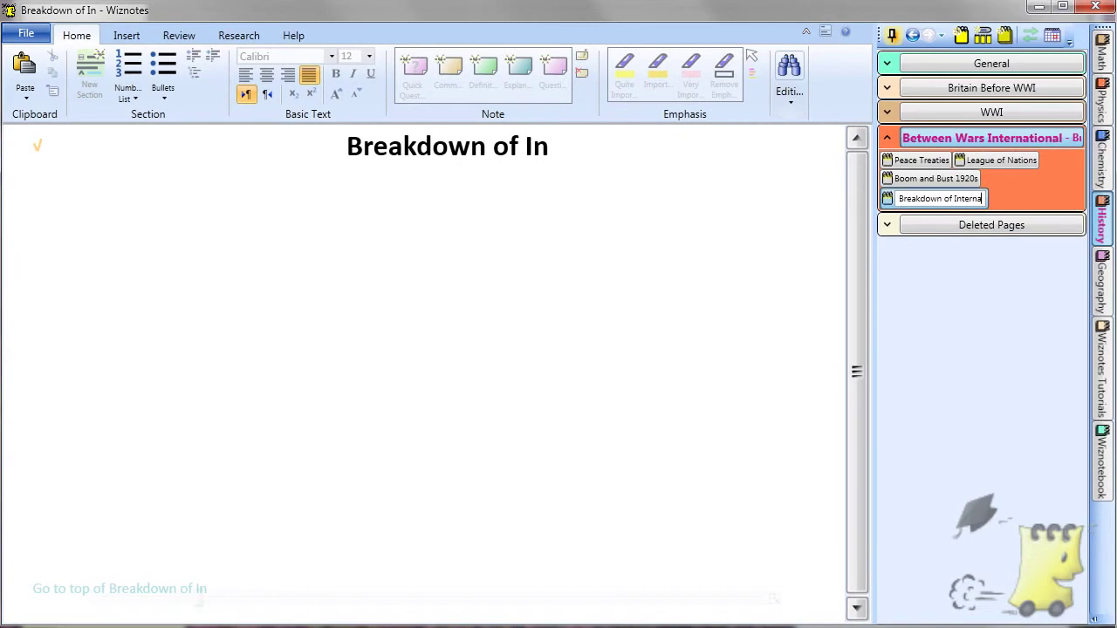
type("tional Order")
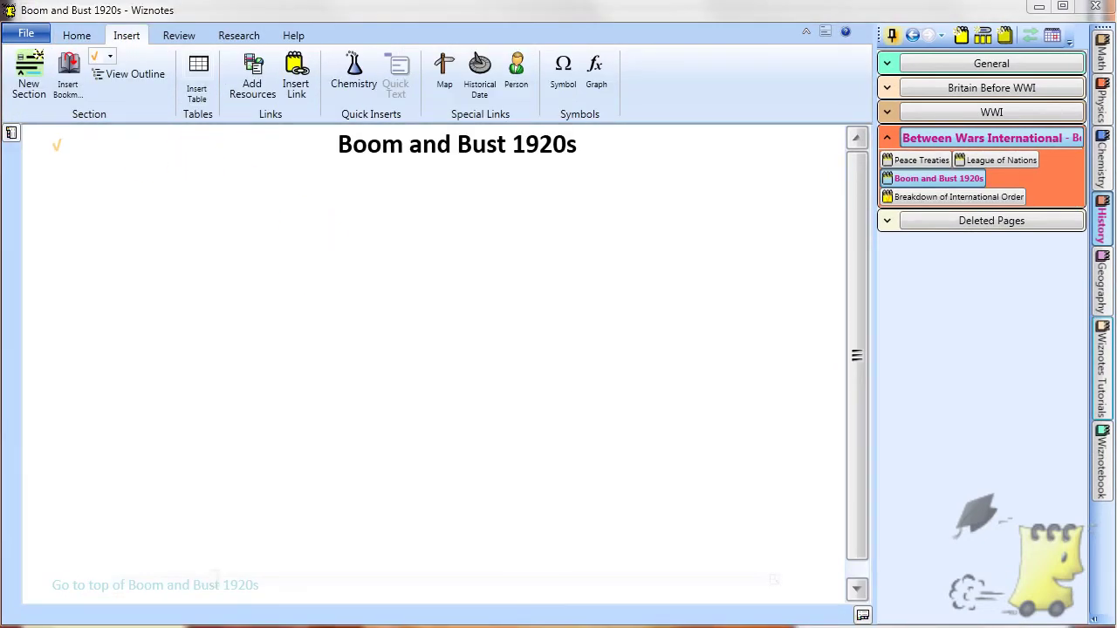
- Add sections Changes in European Politics, The Booming Twenties and The Causes of The Great Depression
left_click(28, 77)
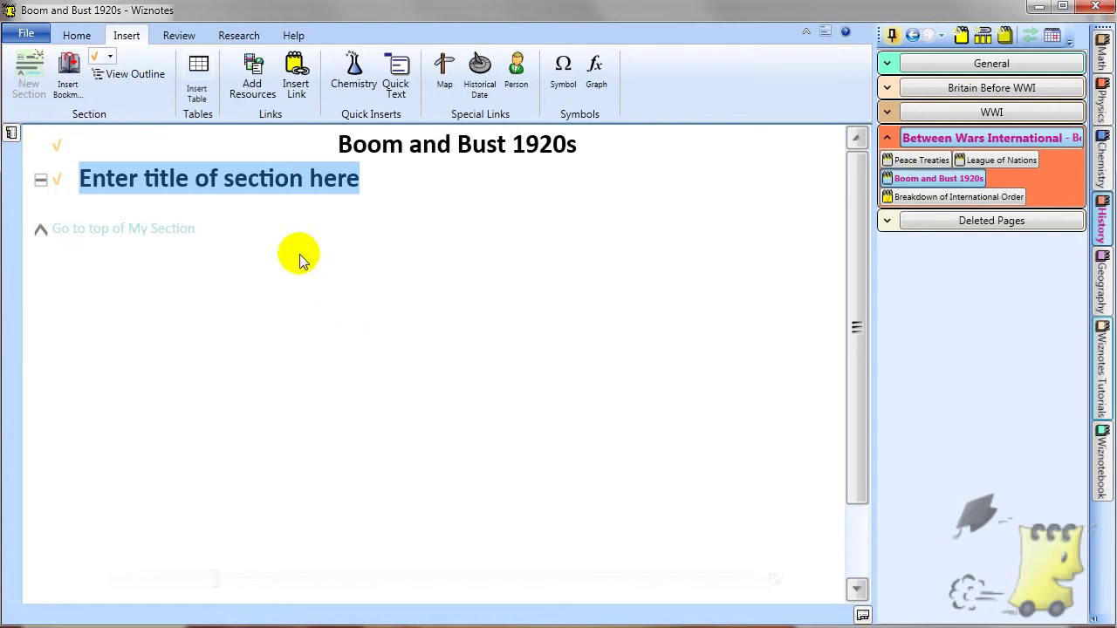
type("Changes in European Politics")
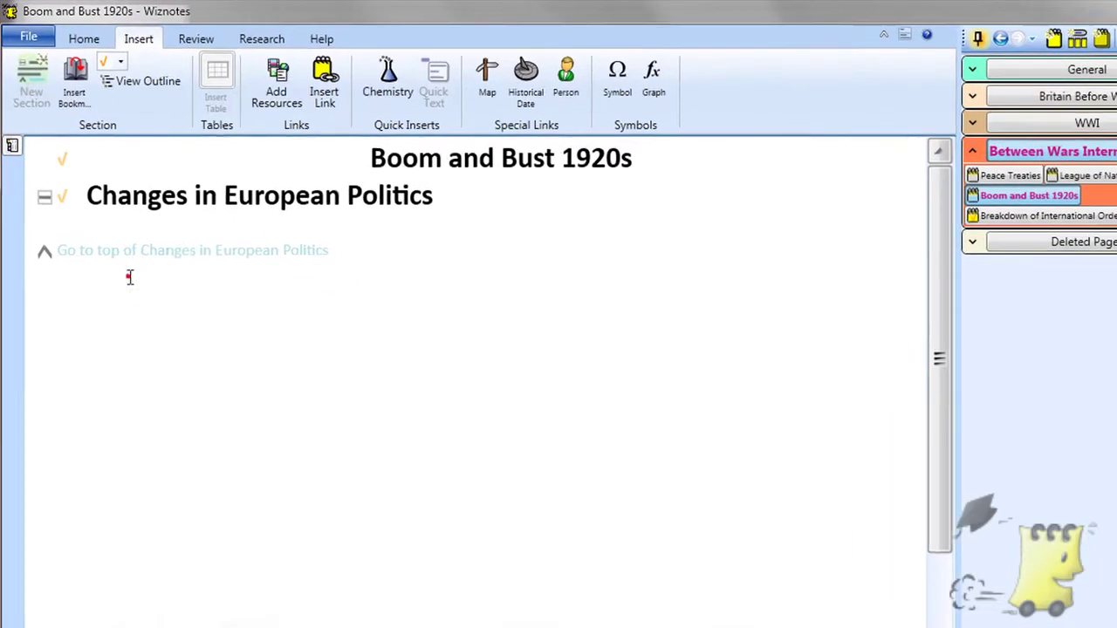
left_click(131, 260)
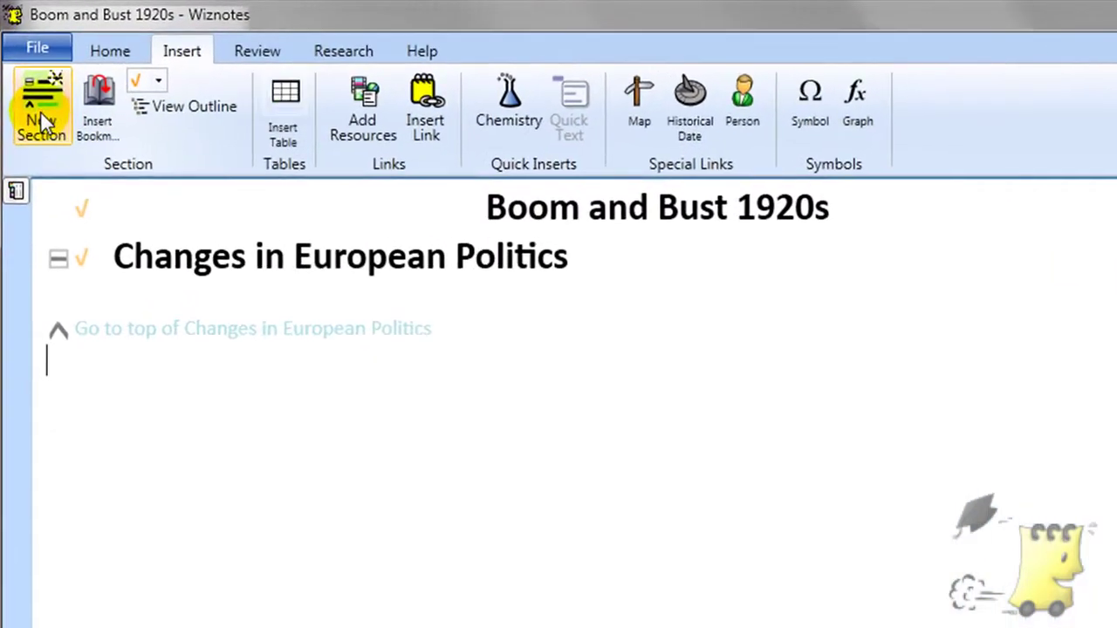
left_click(40, 111)
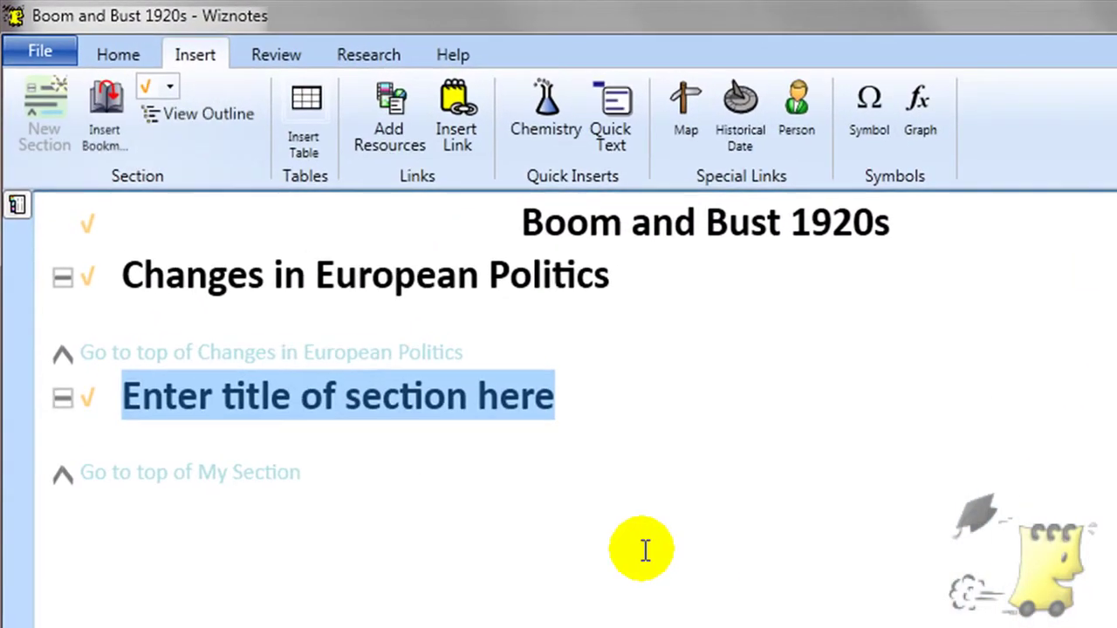
type("The")
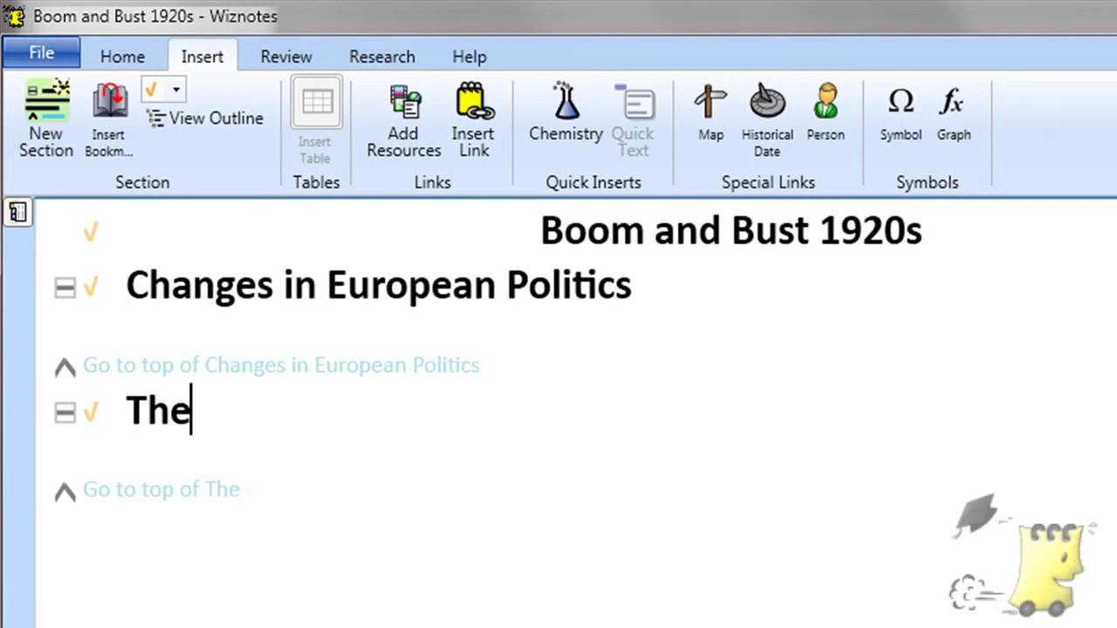
type(" Booming ")
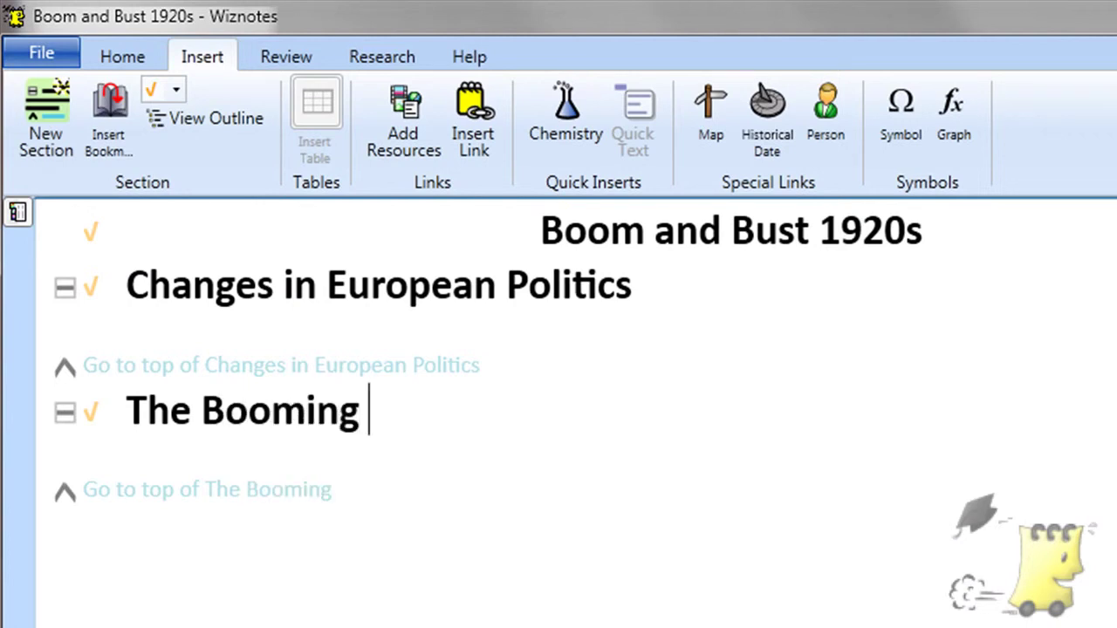
type("Twenties")
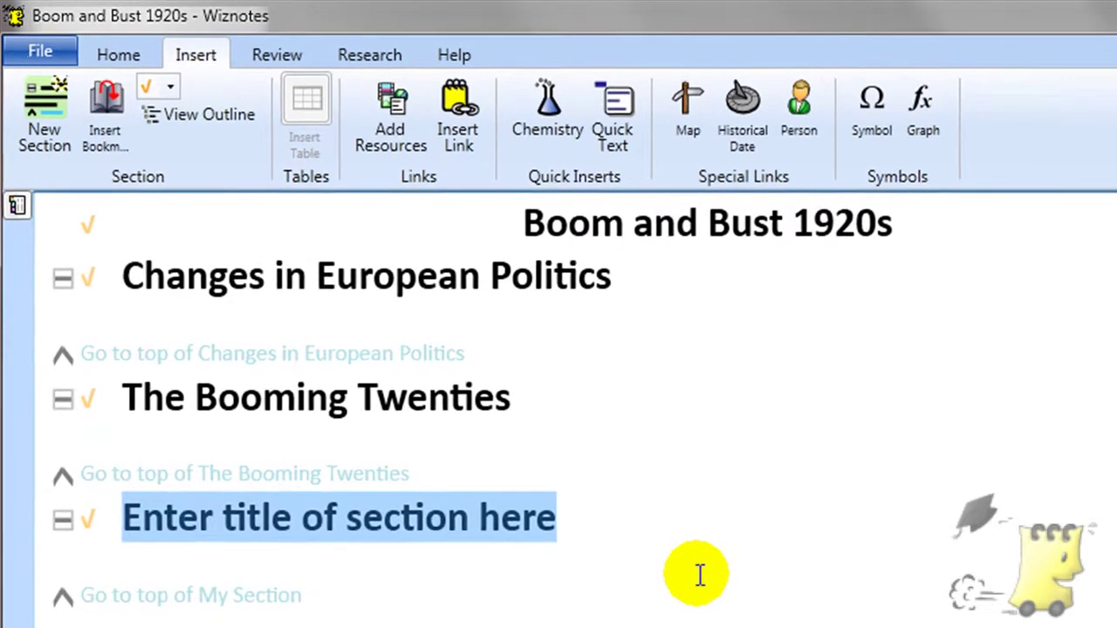
type("The Causes of The ")
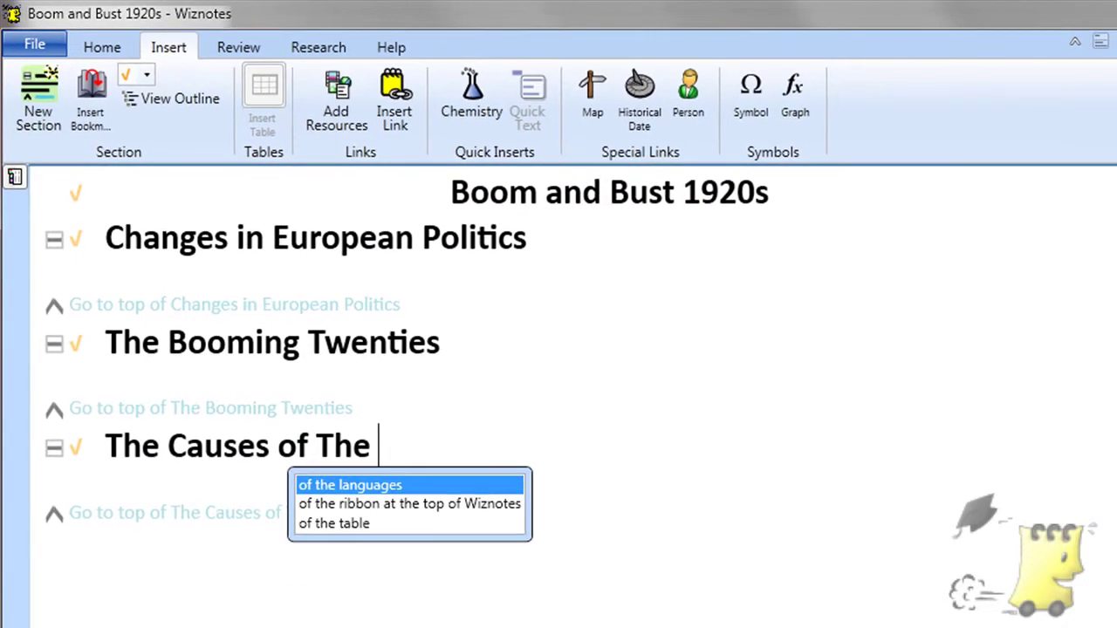
type("Grea")
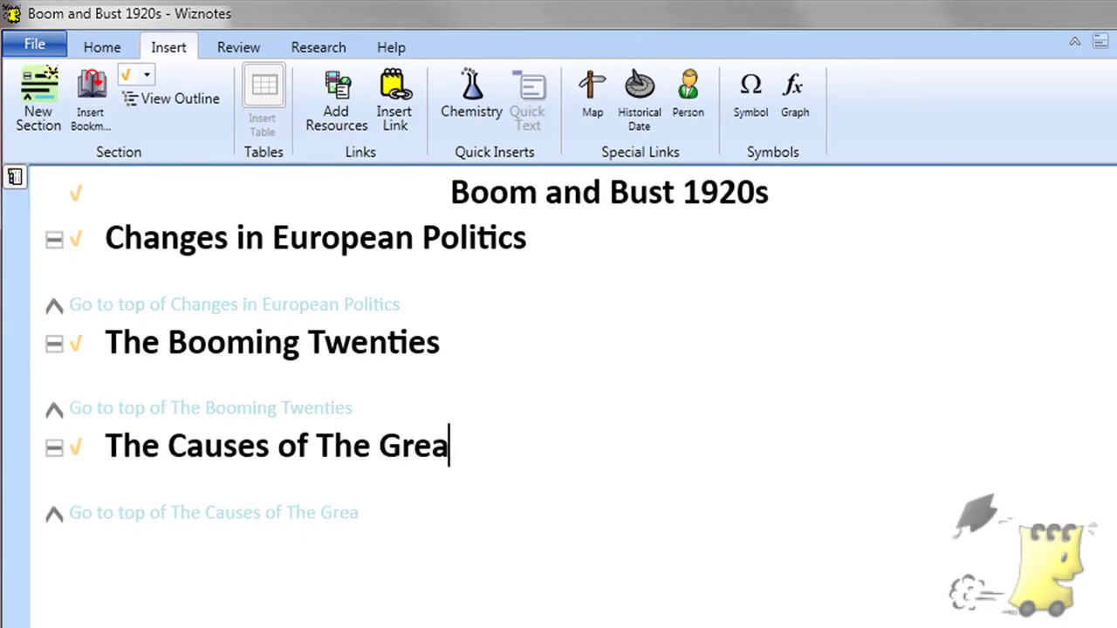
type("t Depression")
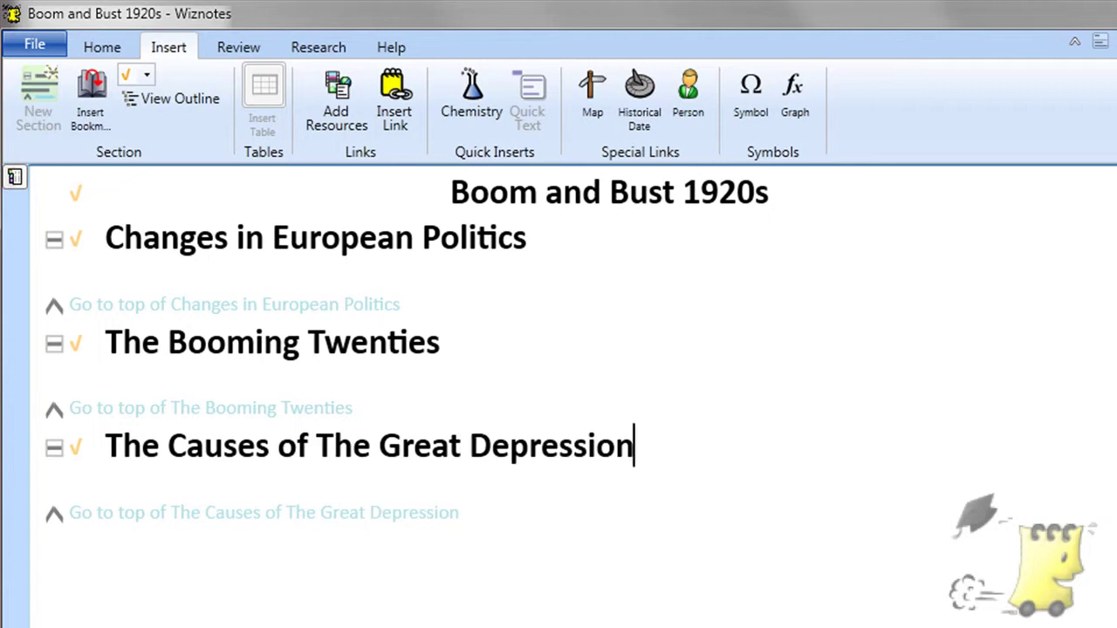
- Add subsections Stocks and Shares, Borrowing and a Europe goods heading under the Great Depression causes
left_click(39, 96)
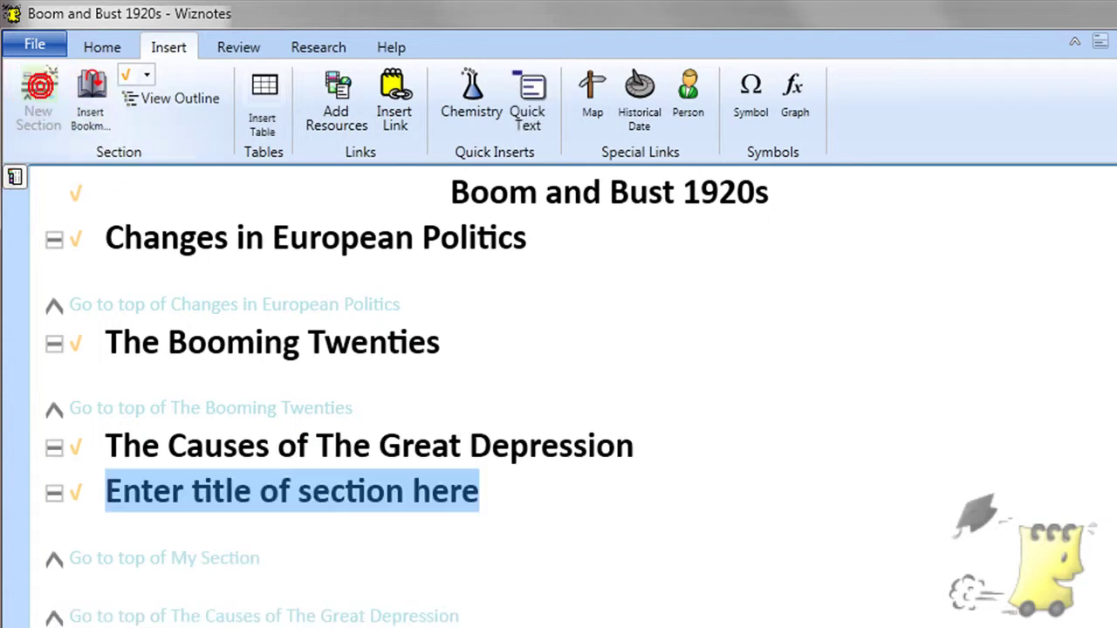
type("Stocks and Shares")
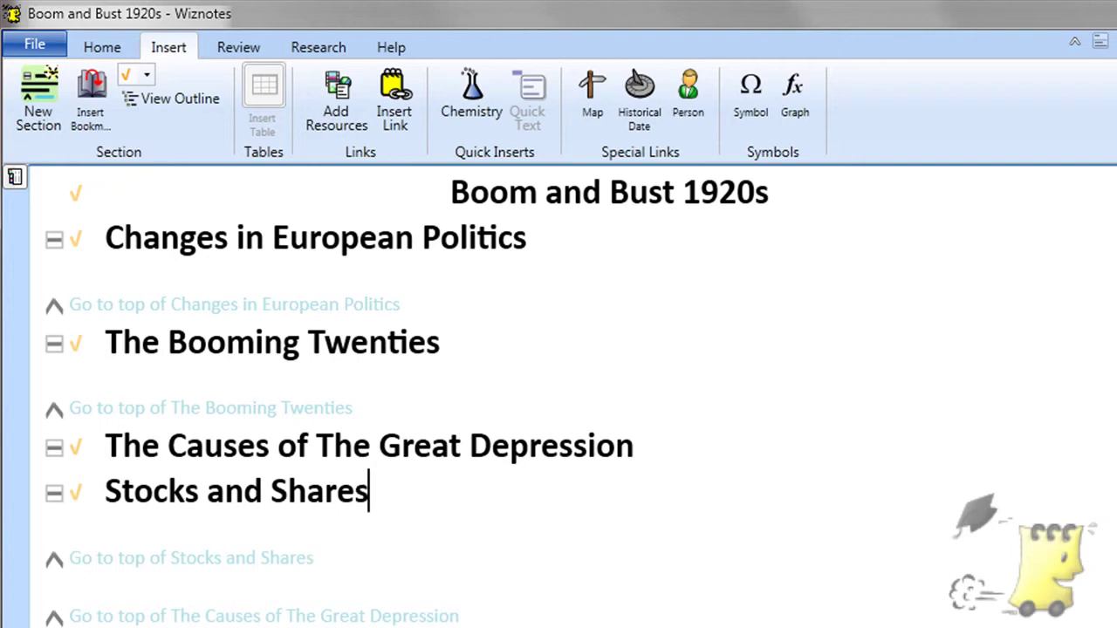
left_click(31, 90)
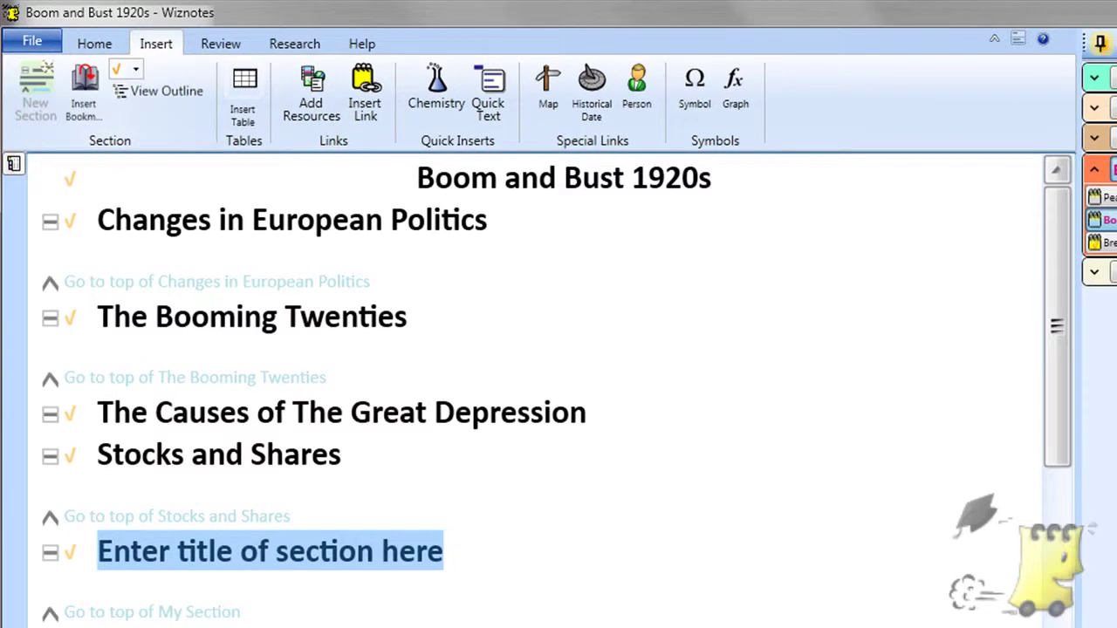
type("Borrowing")
key("Return")
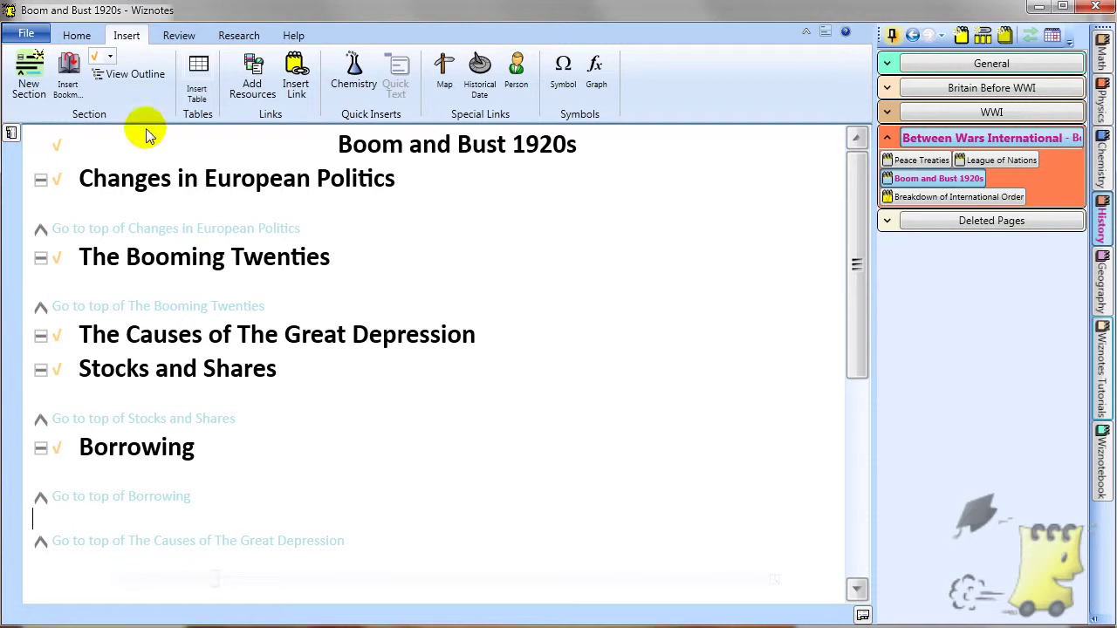
left_click(30, 75)
type("Europe Note")
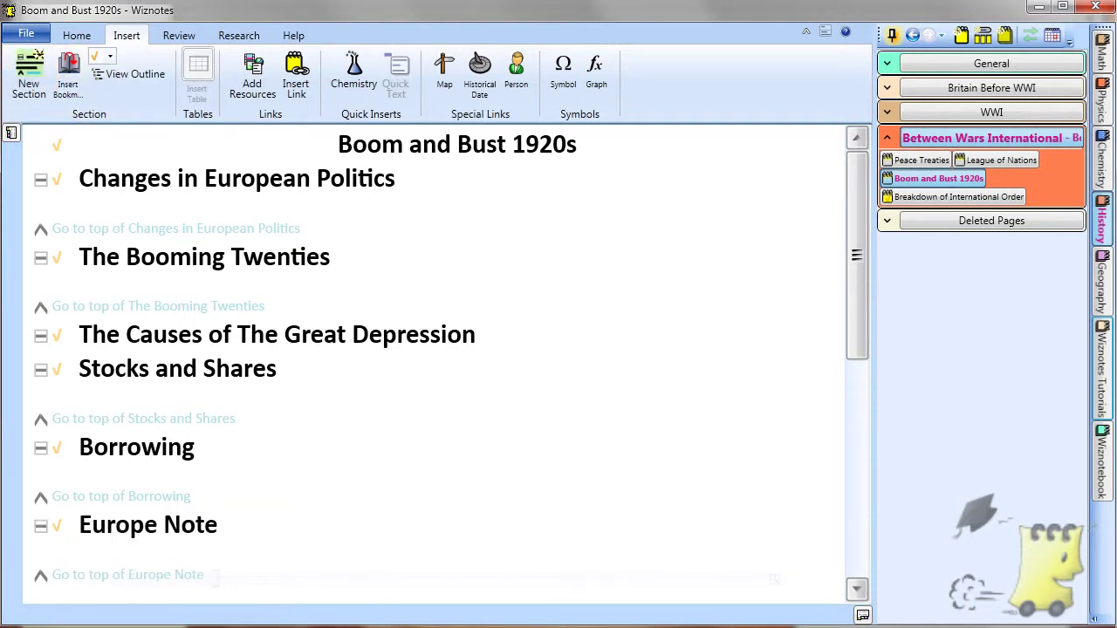
key("BackSpace")
type("A")
type("ble To Afford Americal")
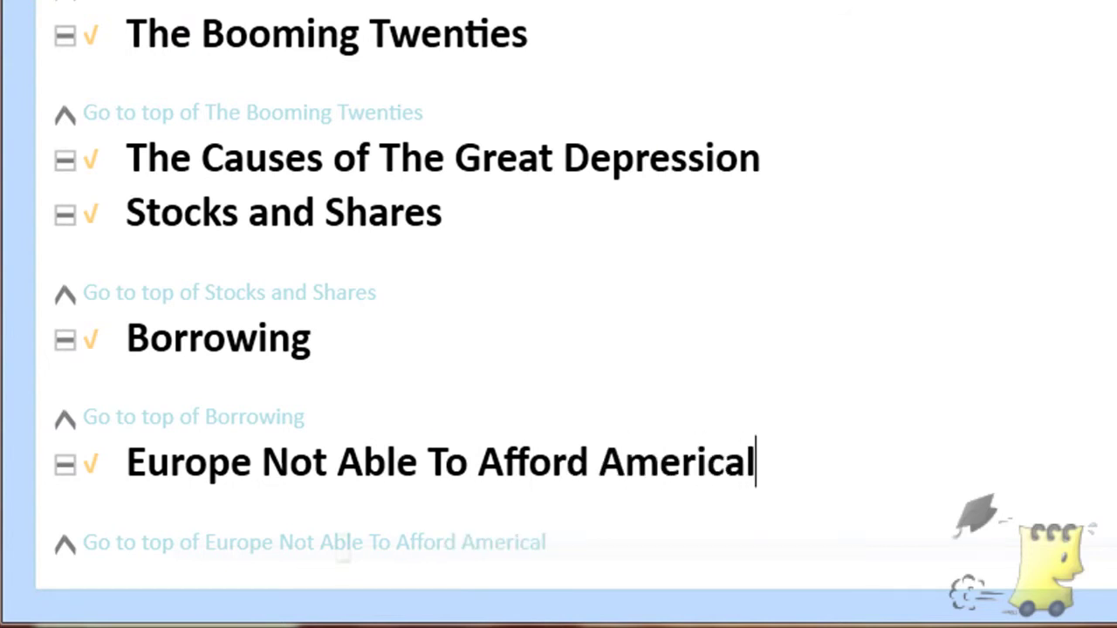
key("BackSpace")
type("n Goods")
- Add a Wall Street section after the Europe heading
scroll(323, 393, "down", 3)
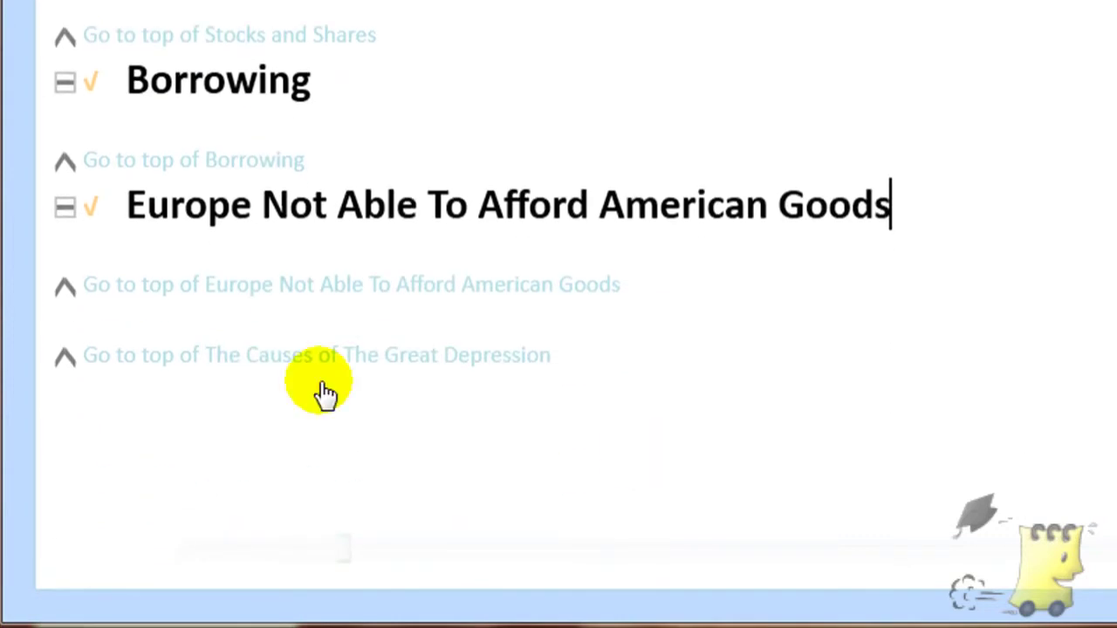
left_click(299, 306)
key("Return")
type("Wall Stree")
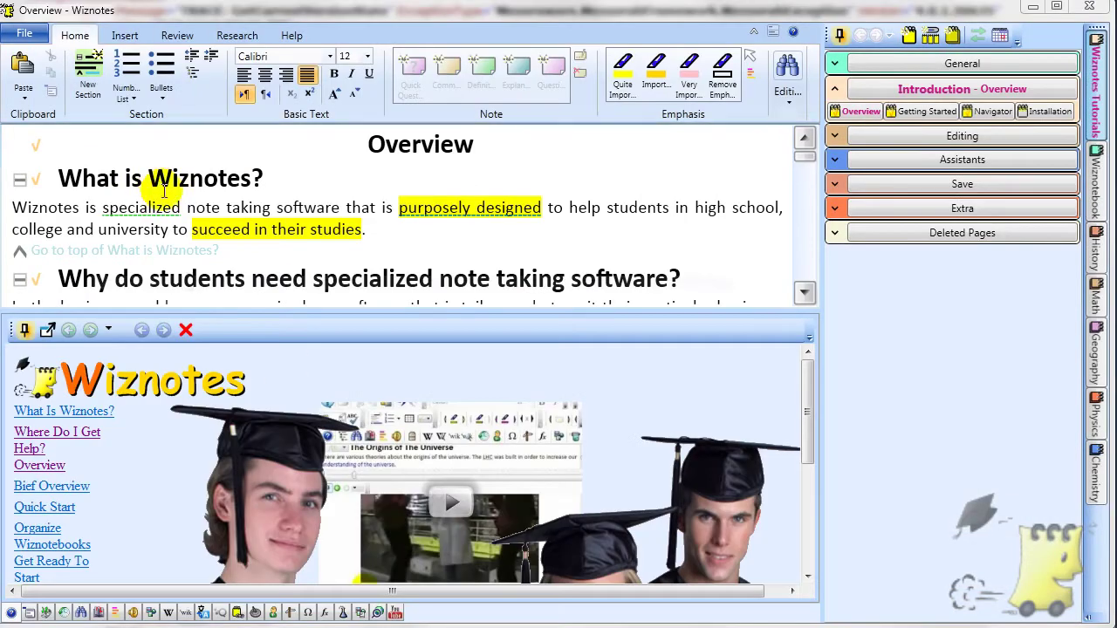
- Show the page outline, hide the web panel and navigator, and set the outline to auto-hide
left_click(192, 76)
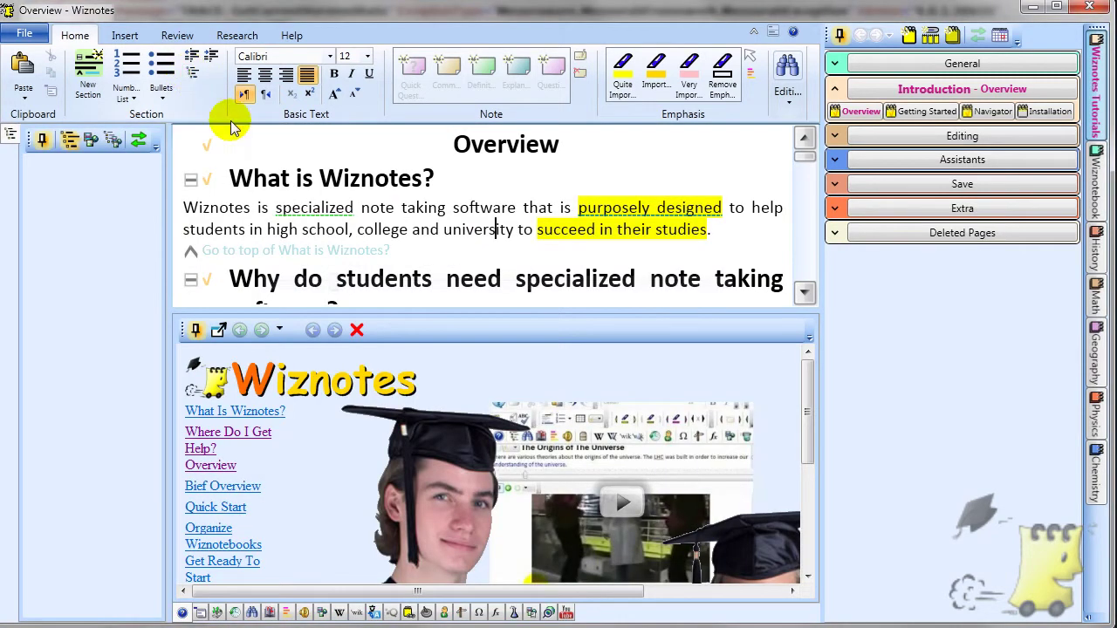
left_click(193, 332)
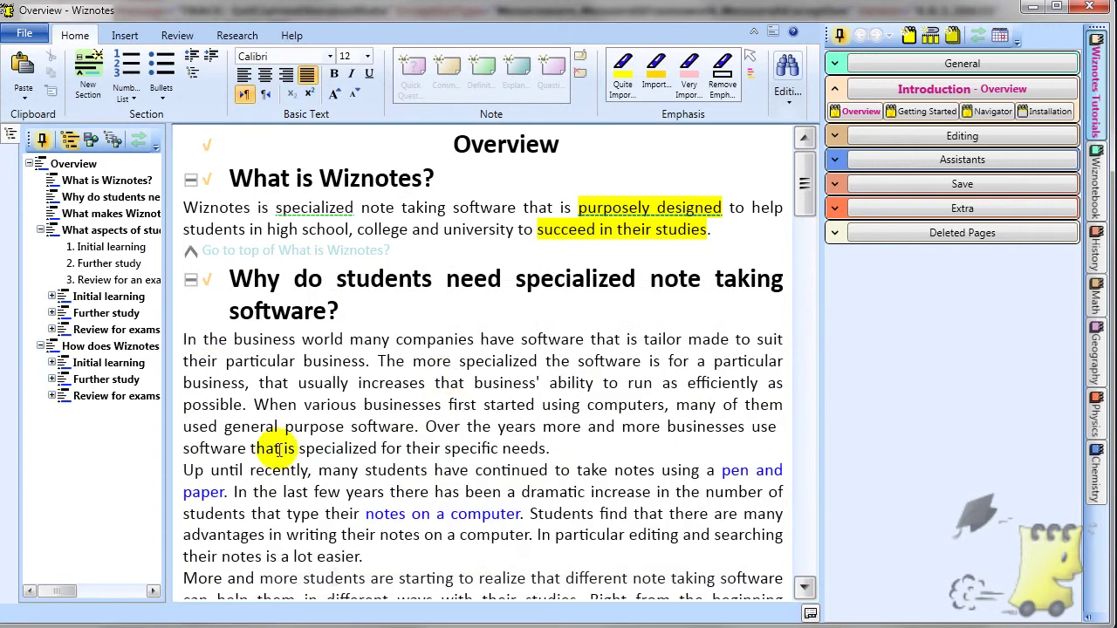
left_click(839, 36)
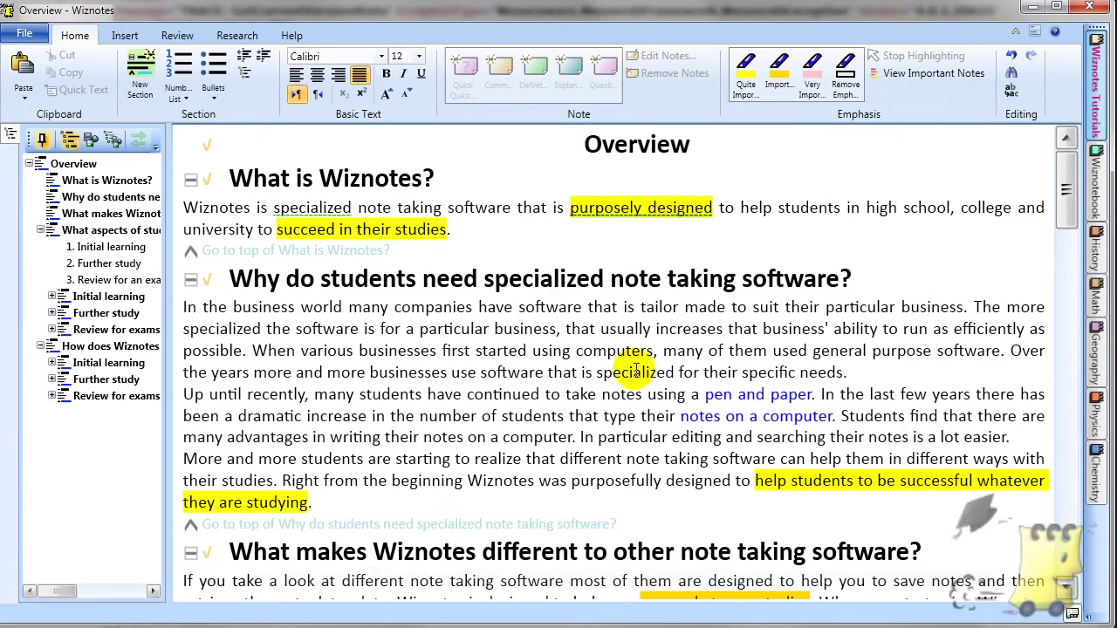
left_click(43, 141)
- Minimize and restore the ribbon, then dock the navigator panel open again
left_click(927, 210)
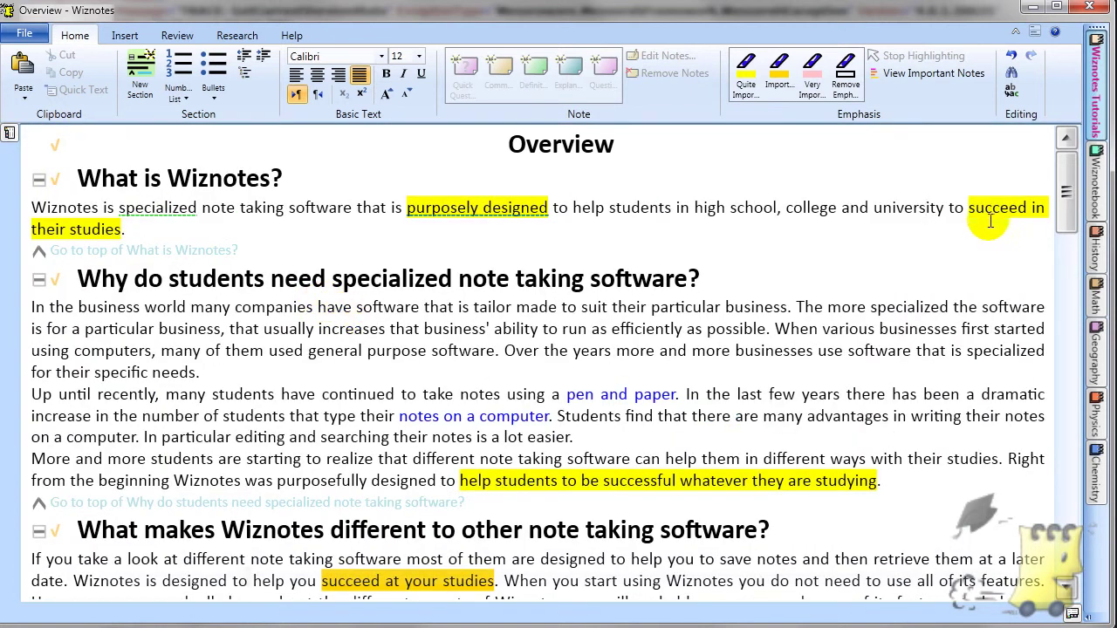
left_click(1015, 34)
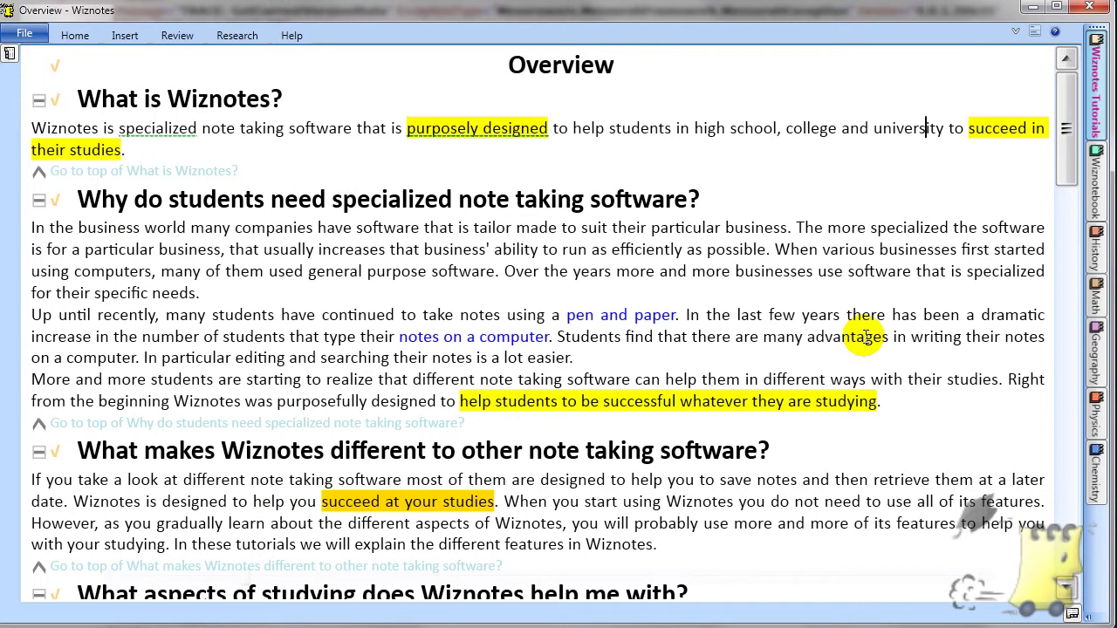
left_click(1015, 33)
left_click(1091, 105)
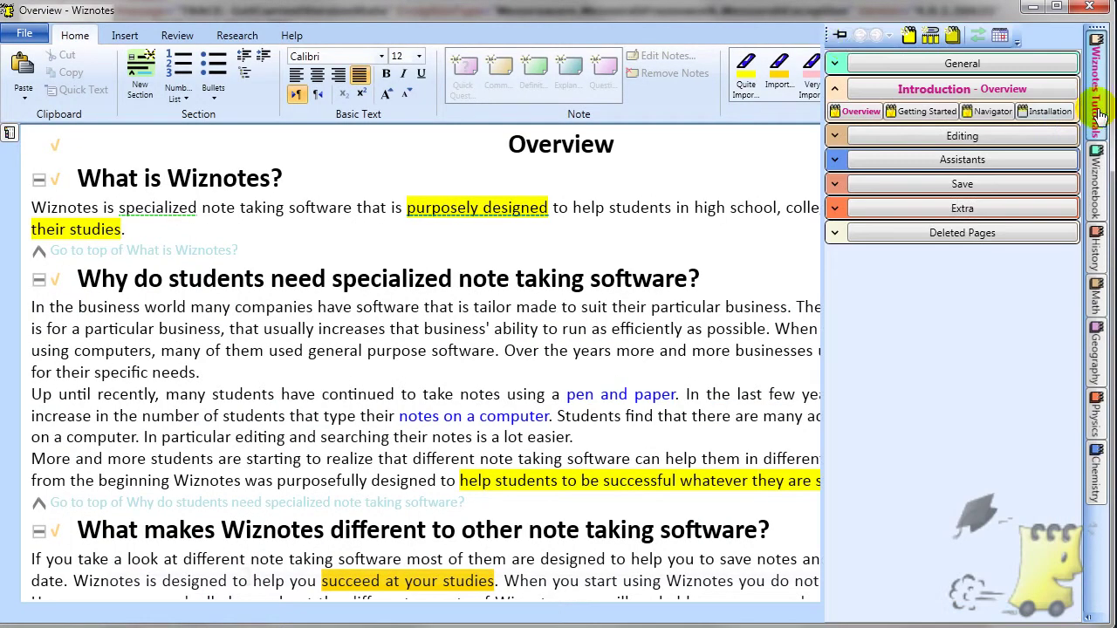
left_click(840, 35)
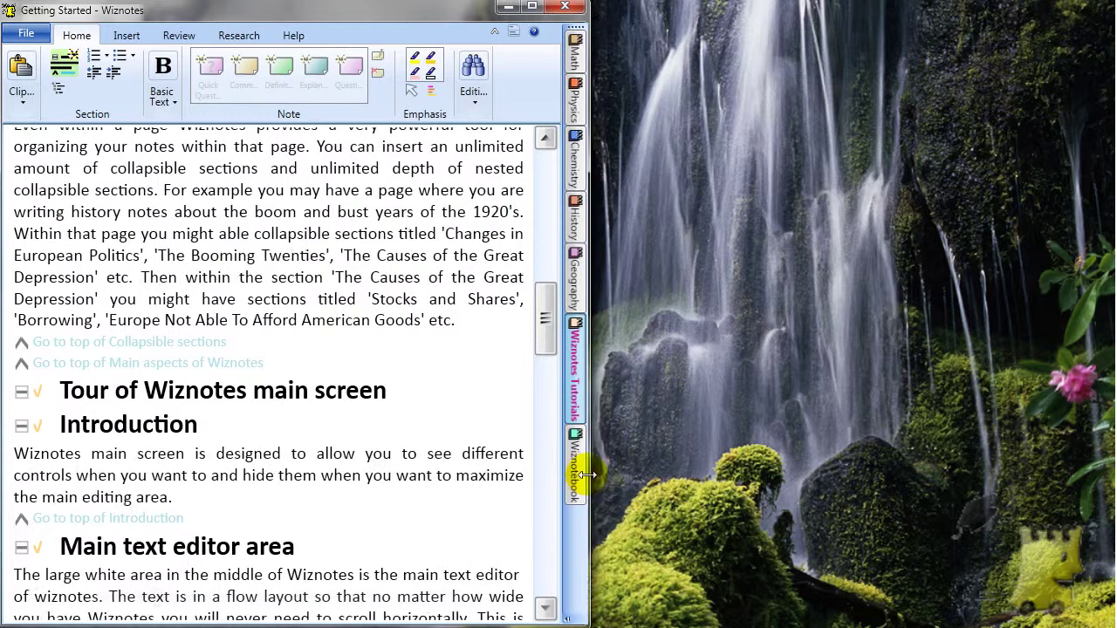
- Narrow the window to show text reflow, maximize it, and zoom the notes to about 170%
left_click_drag(578, 462, 394, 464)
key("super+Up")
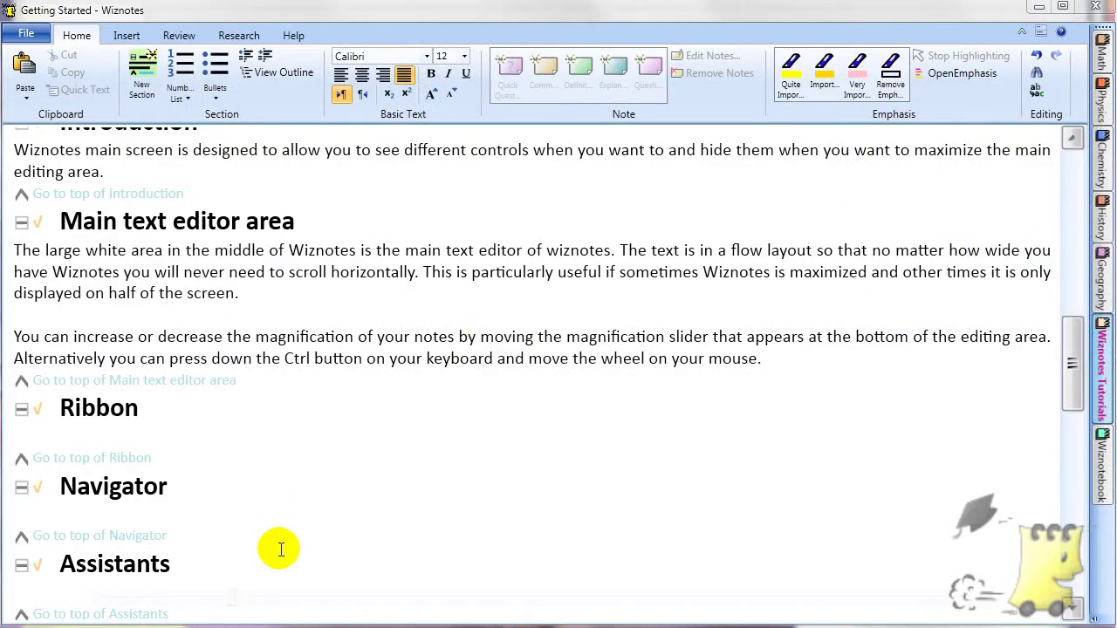
mouse_move(280, 603)
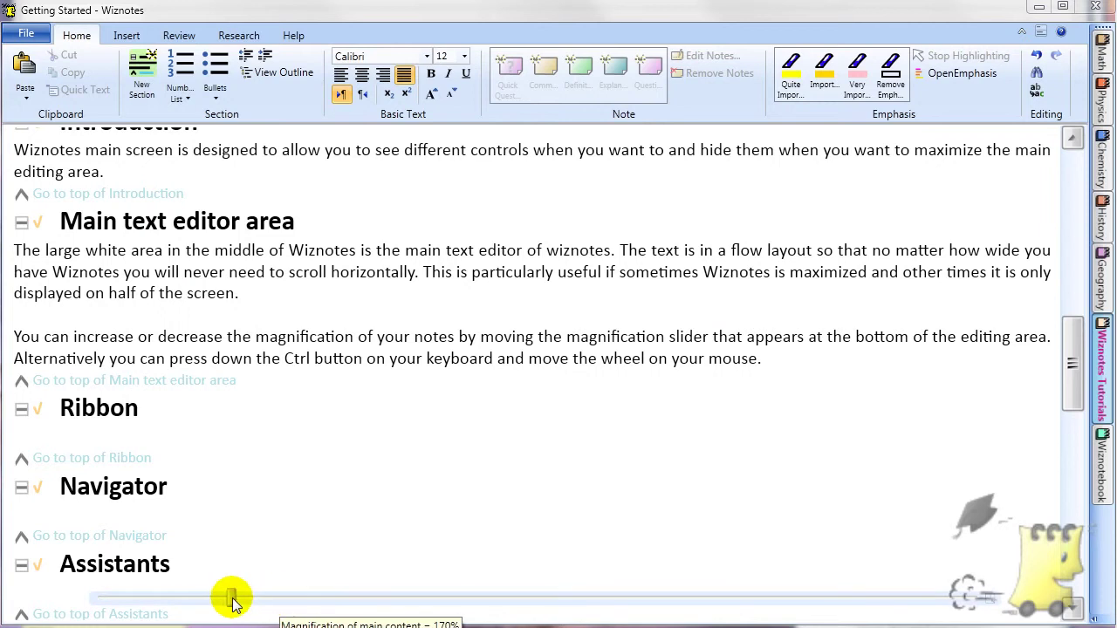
left_click_drag(231, 600, 548, 600)
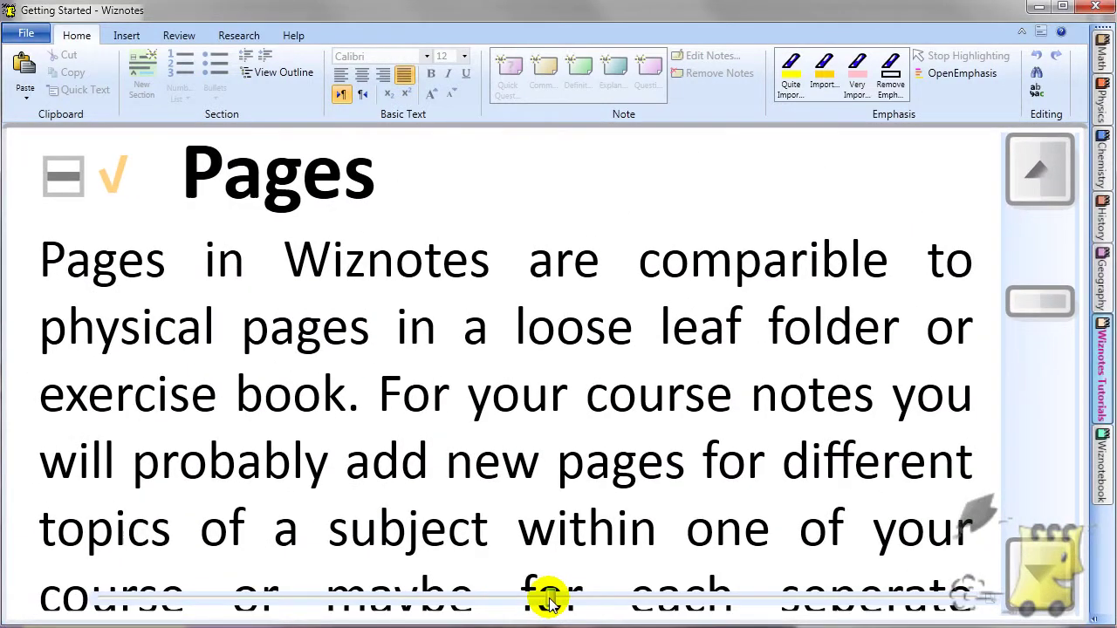
- Scroll down the Getting Started page to its Screen tips section
left_click(479, 472)
scroll(485, 454, "down", 10)
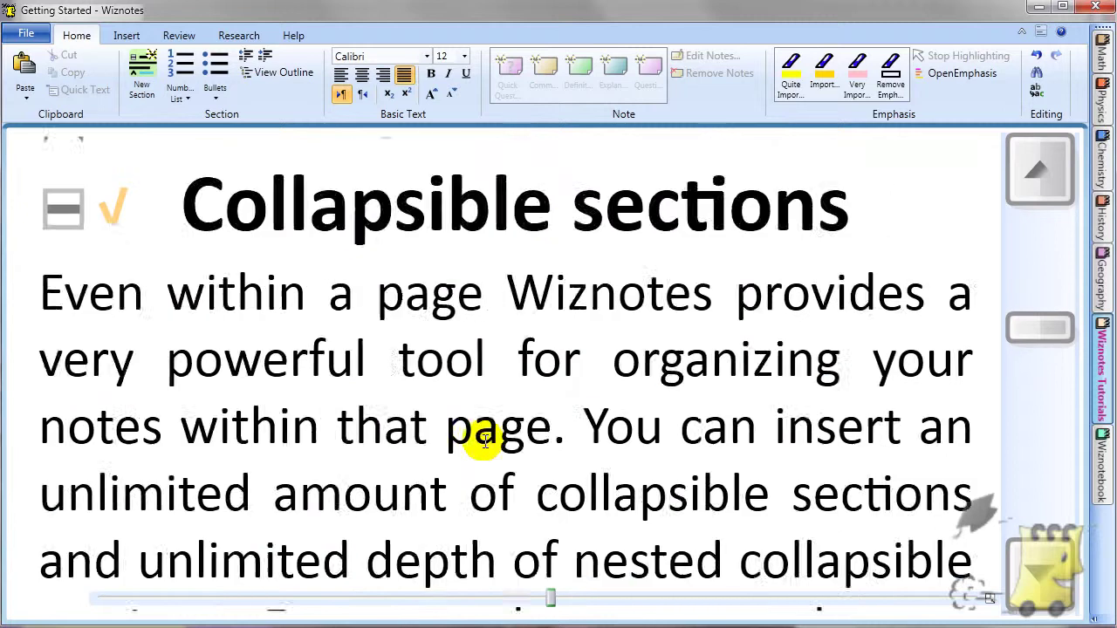
scroll(476, 438, "down", 15)
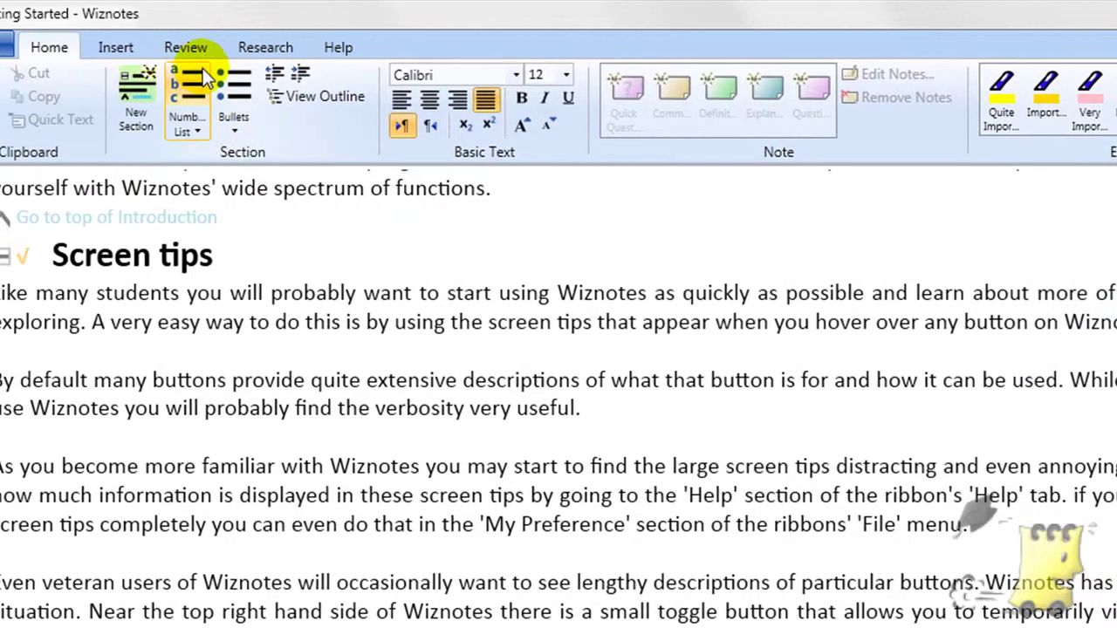
- Browse the Research tools, then highlight the screen-tips information phrase yellow with Quite Important emphasis
left_click(265, 47)
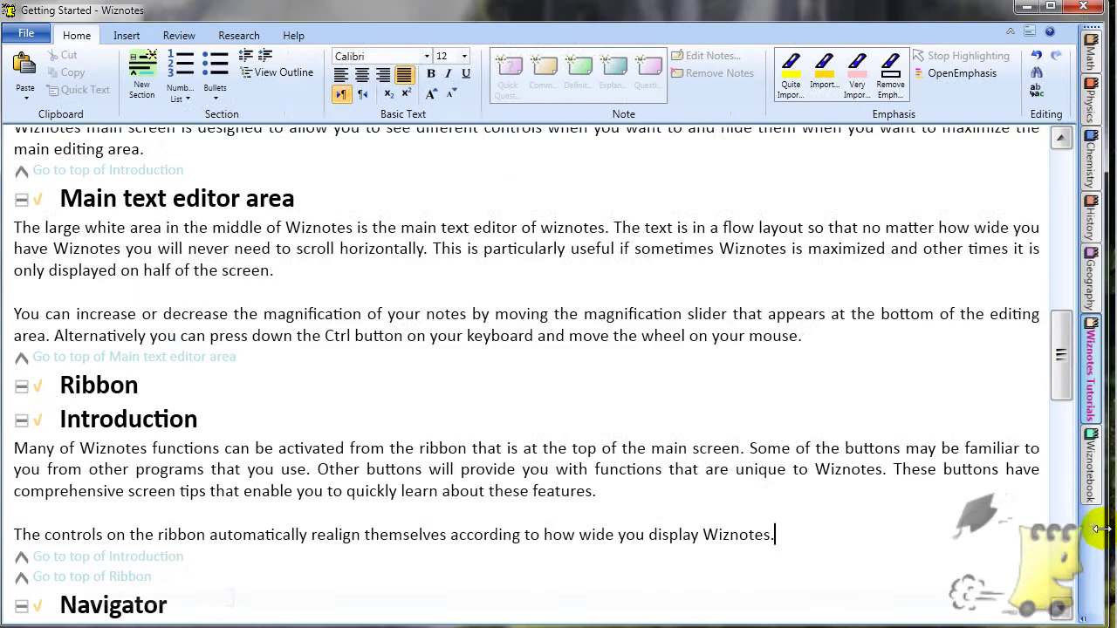
left_click_drag(1111, 529, 689, 491)
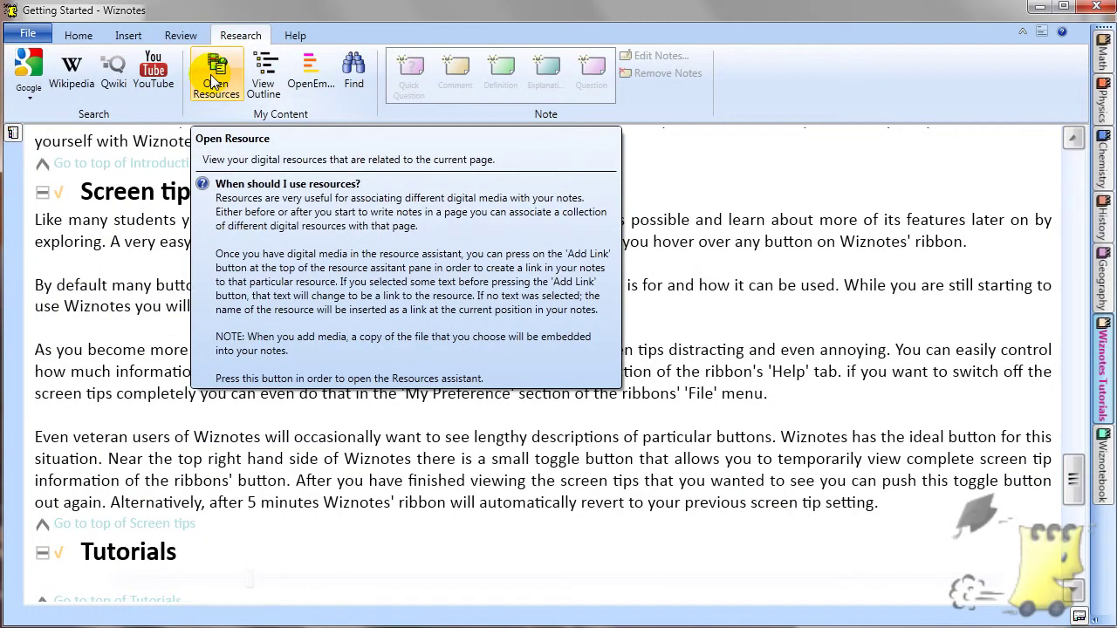
left_click(83, 39)
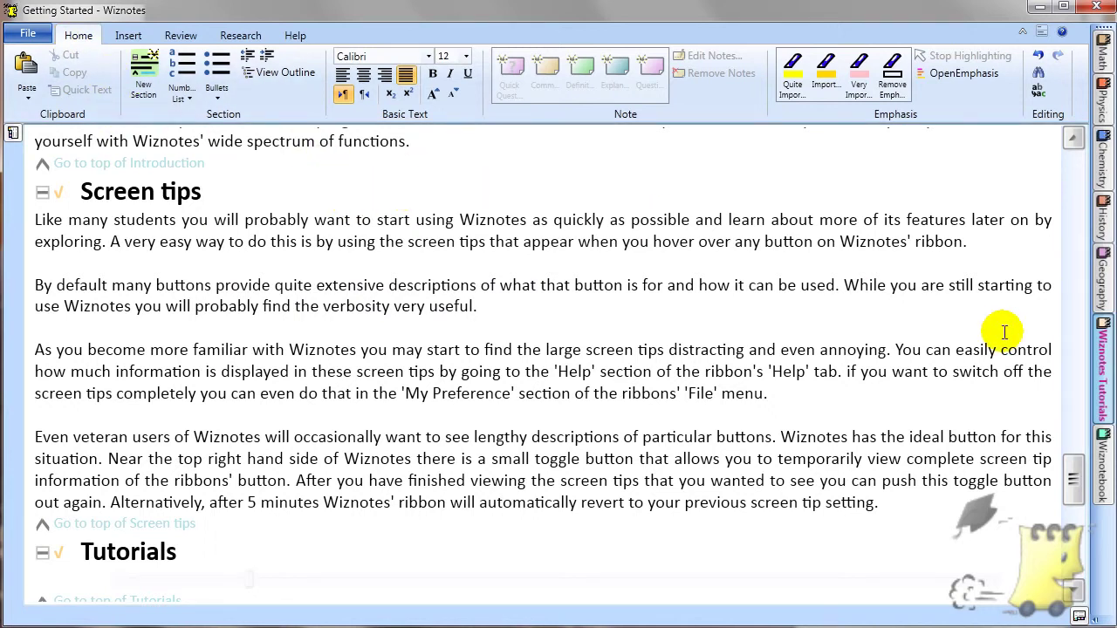
left_click_drag(1018, 350, 207, 373)
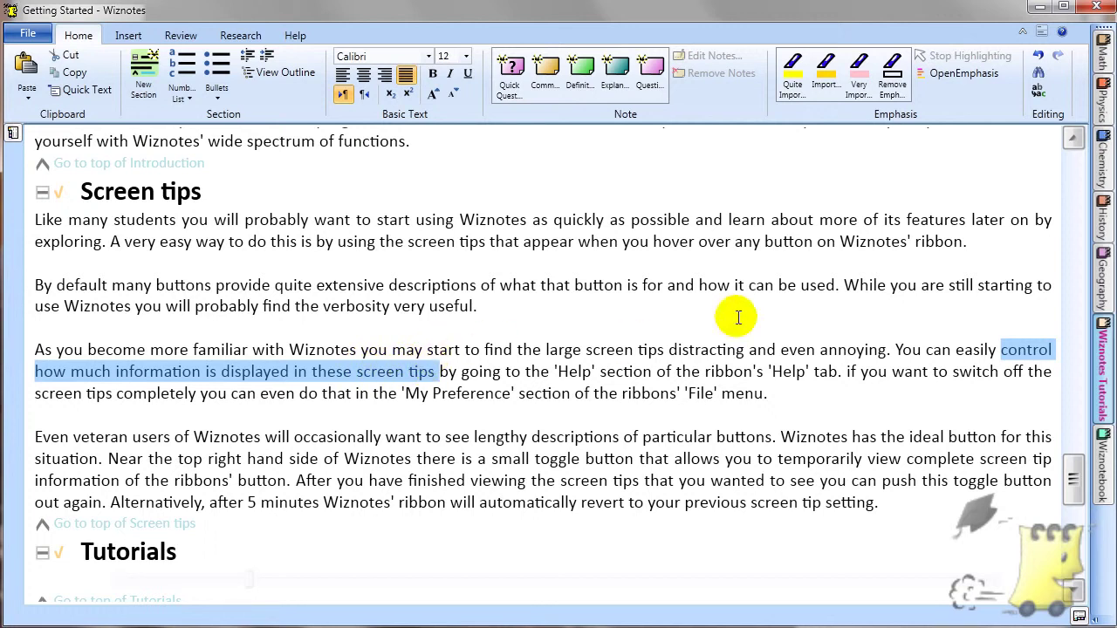
left_click(791, 77)
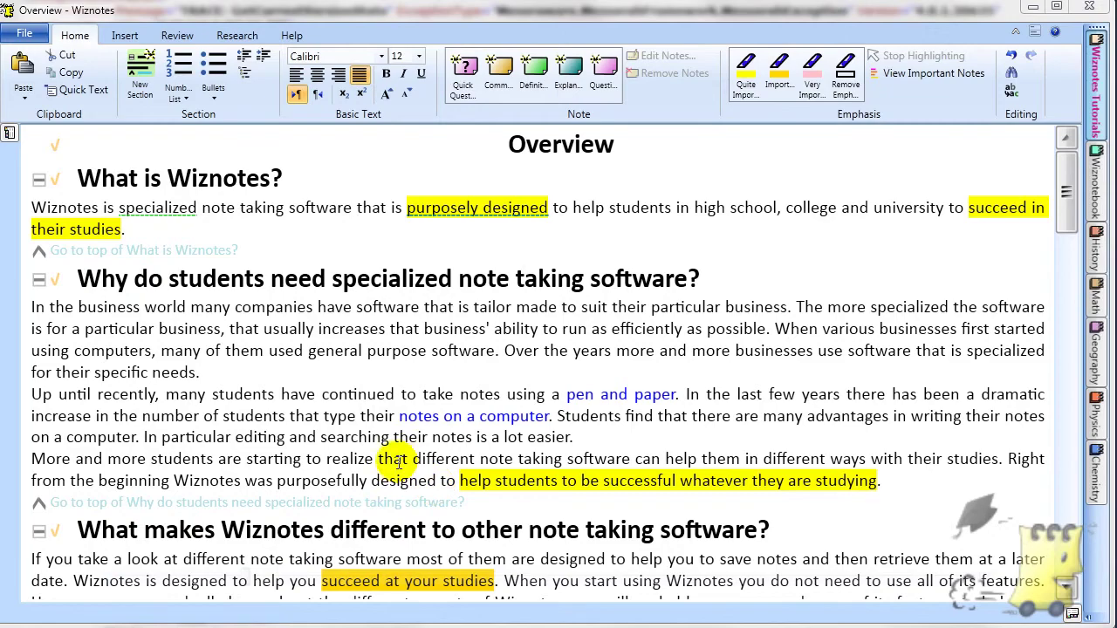
- Select the word 'business' on the Overview page
double_click(100, 307)
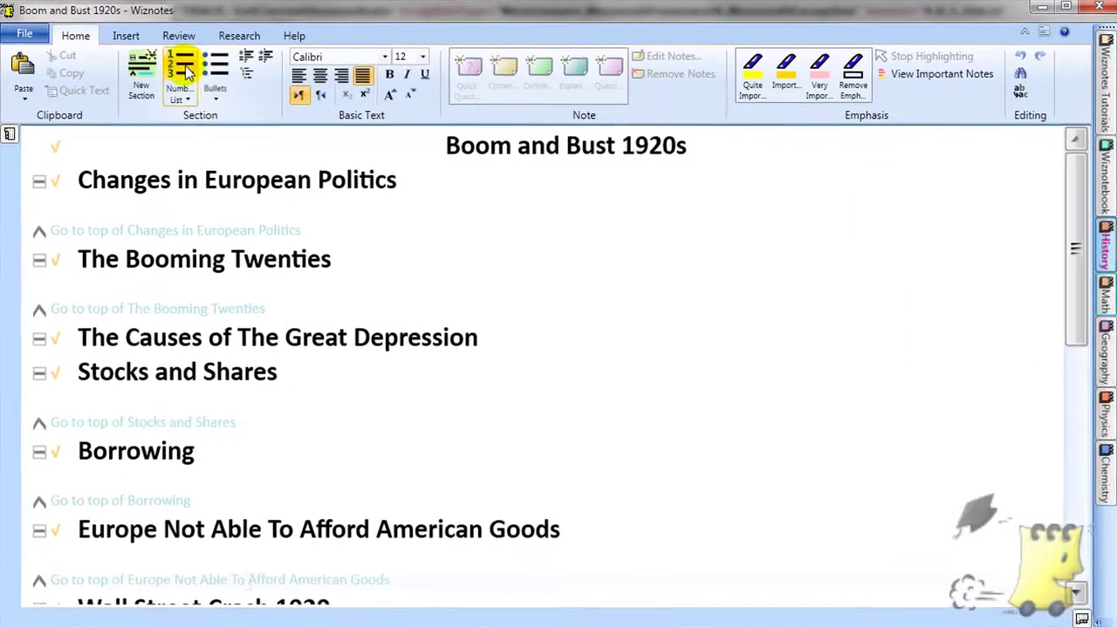
- Add a three-item list under Changes in European Politics, numbered in i., ii., iii. style
left_click(191, 74)
type("Firs")
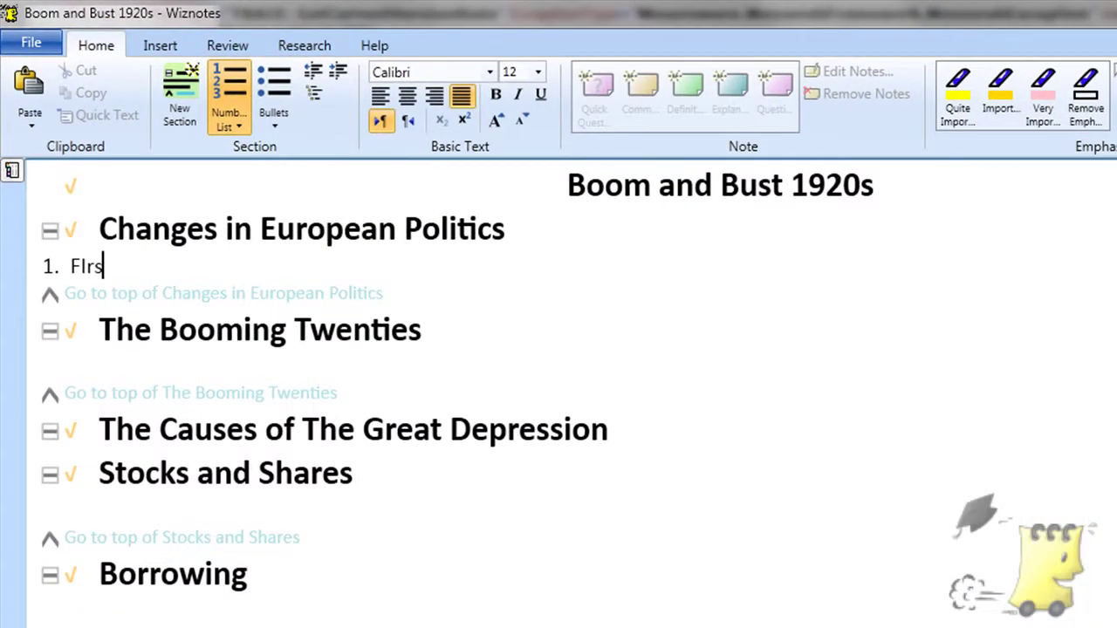
type("t Item")
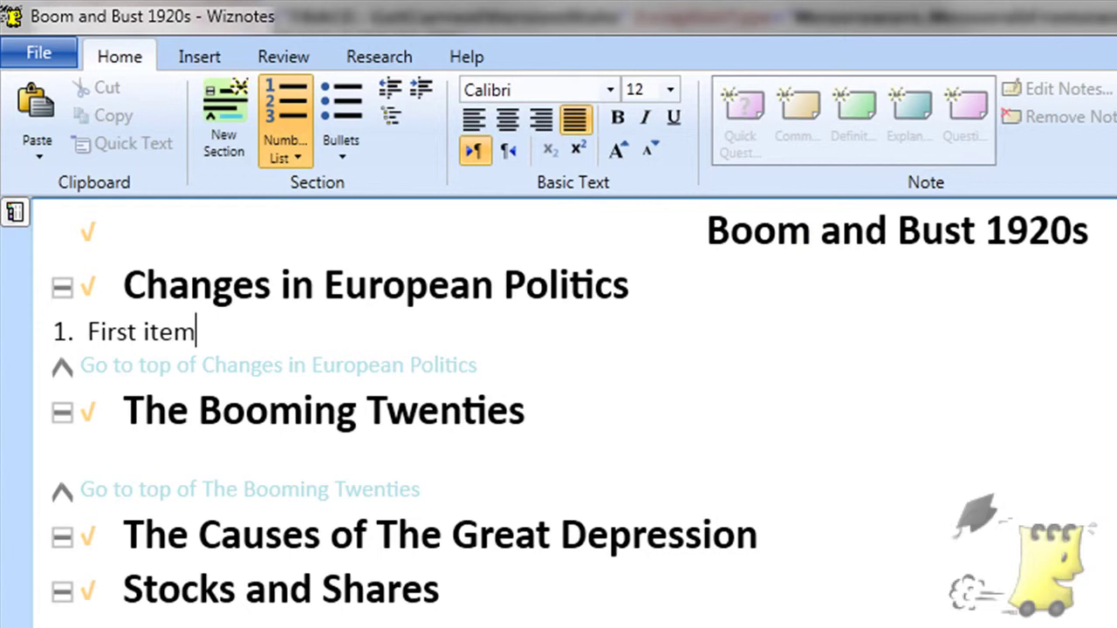
key("Return")
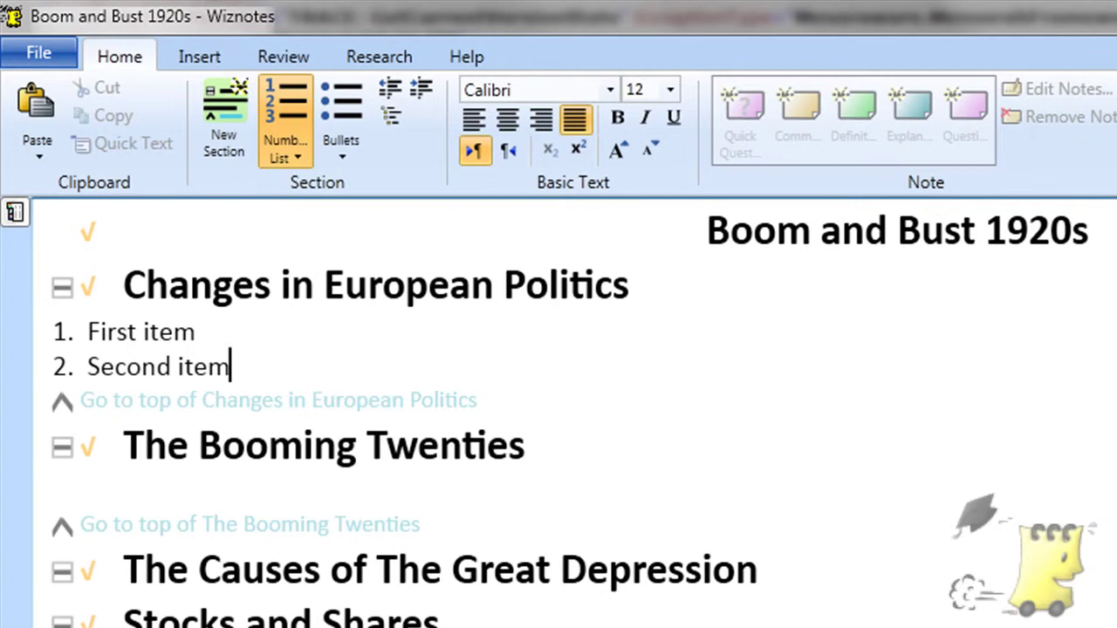
key("Return")
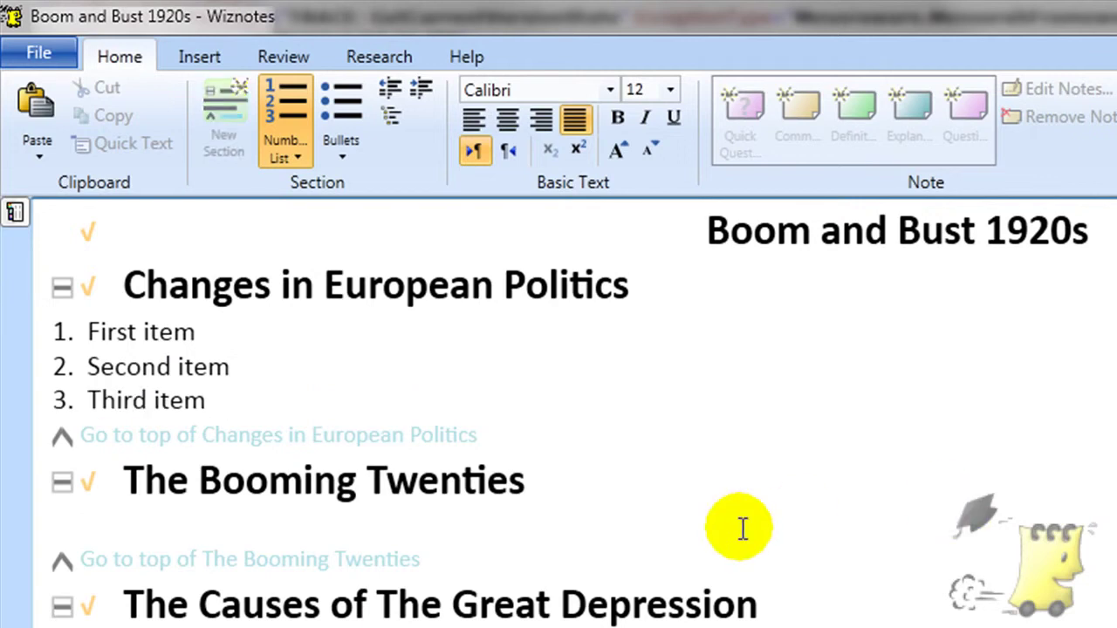
left_click_drag(89, 329, 223, 401)
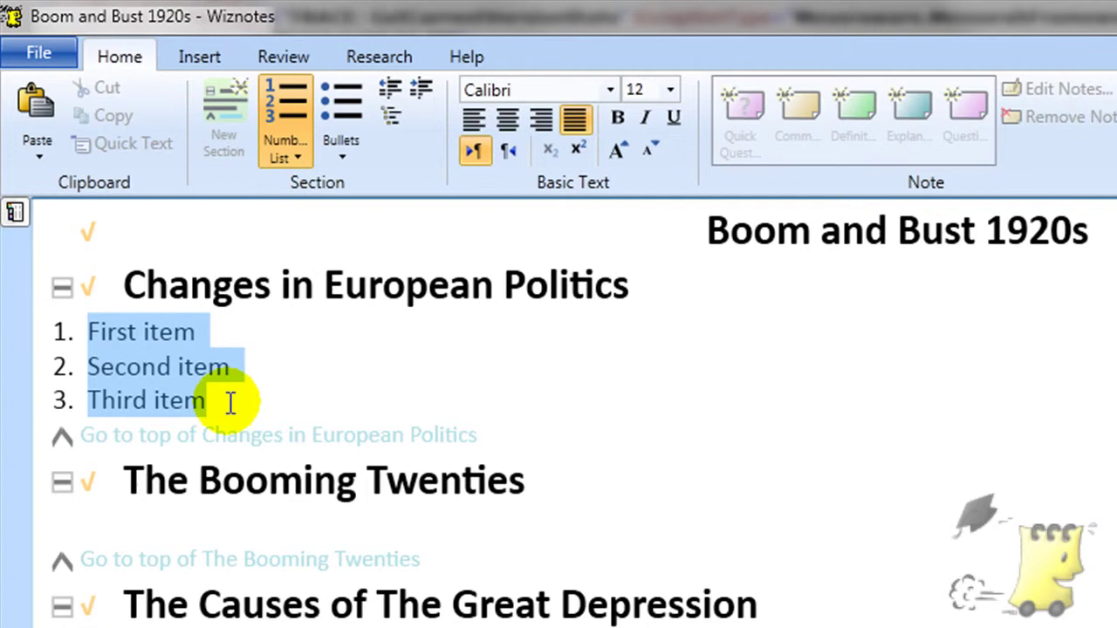
left_click(298, 158)
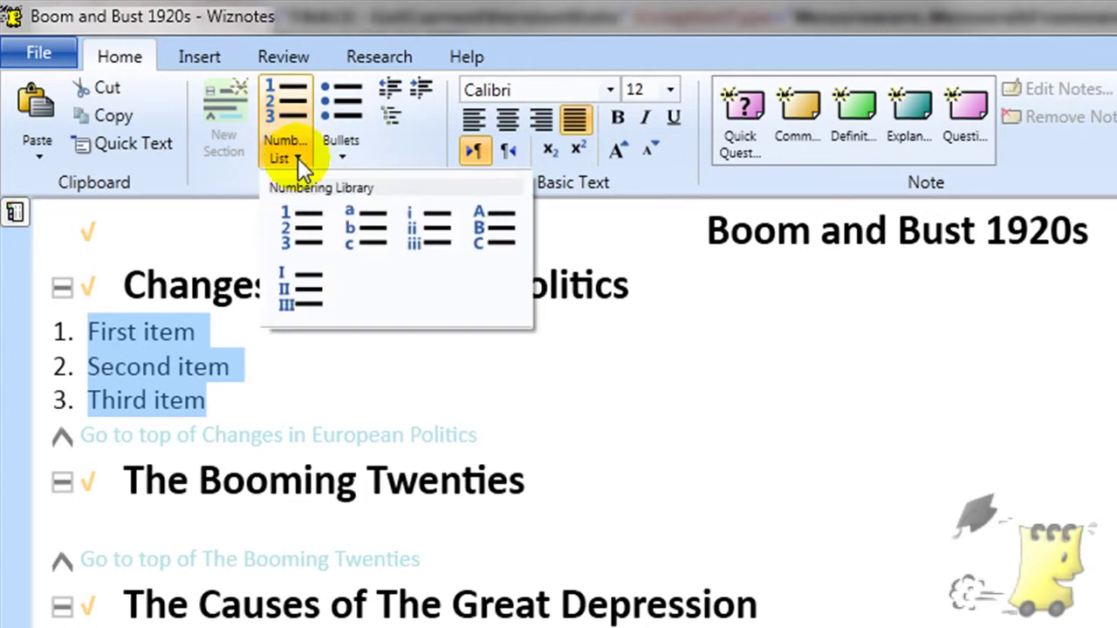
left_click(428, 228)
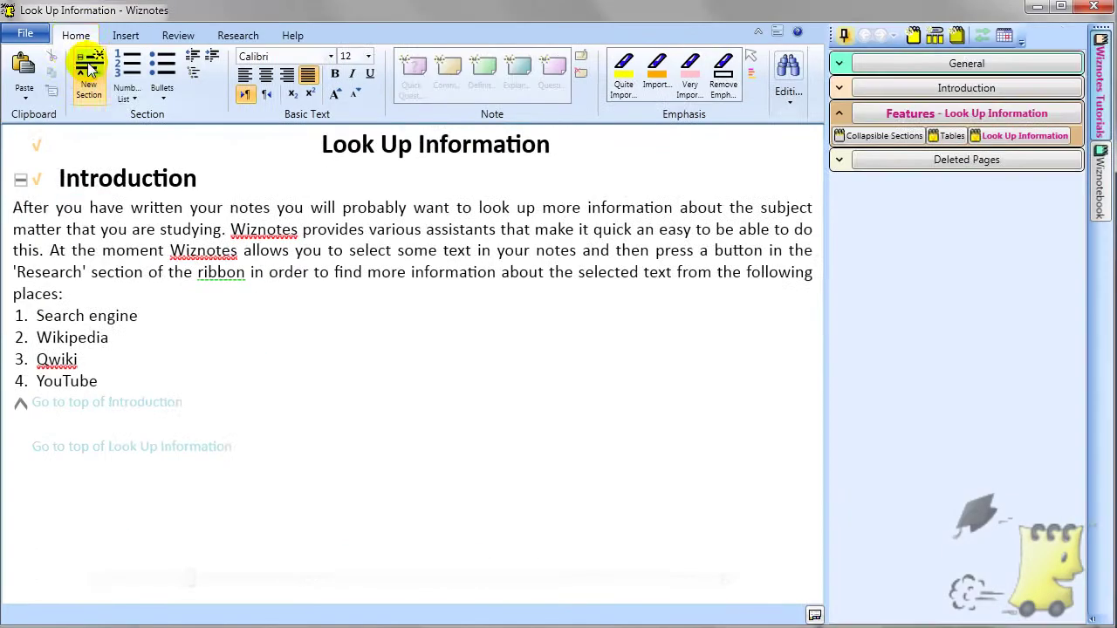
left_click(87, 77)
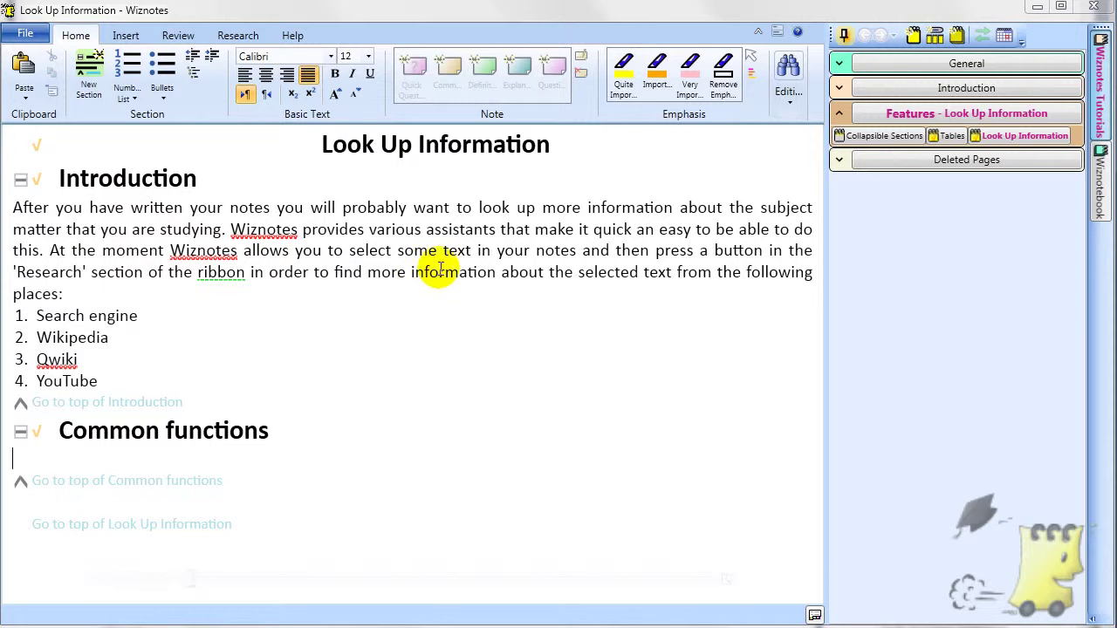
- Start a Definition note for the word 'assistants', then return to the Overview page
double_click(462, 229)
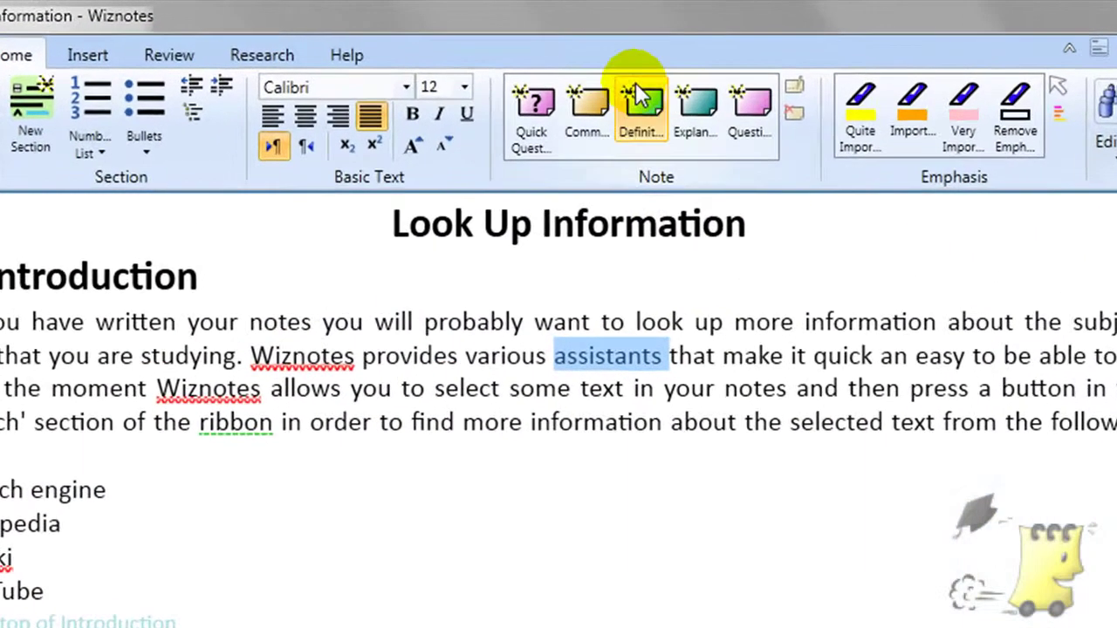
left_click(609, 98)
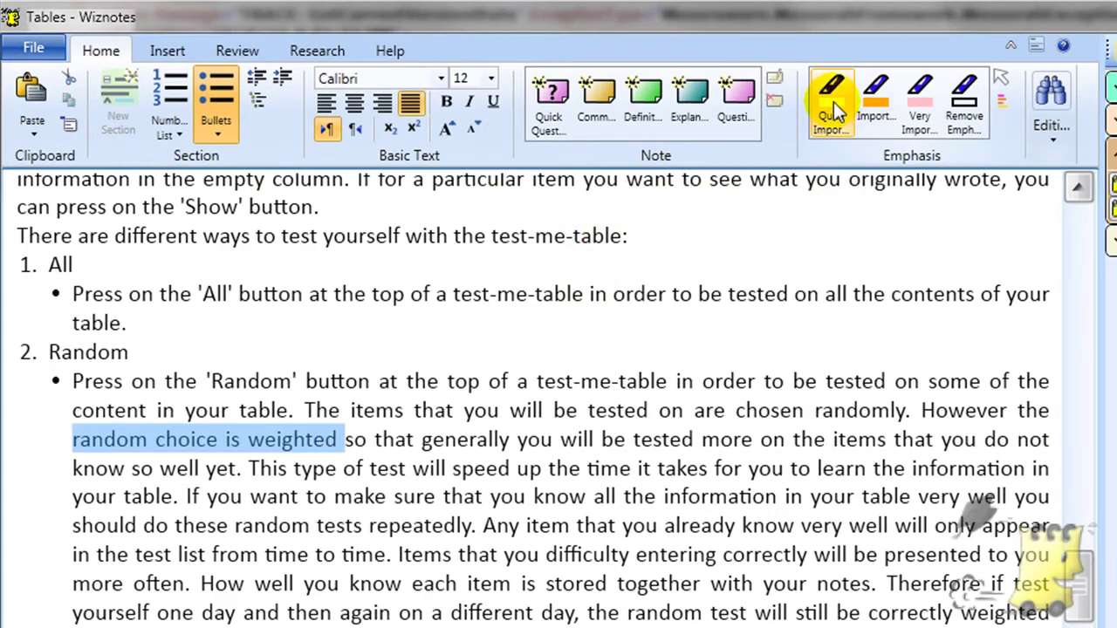
left_click(833, 102)
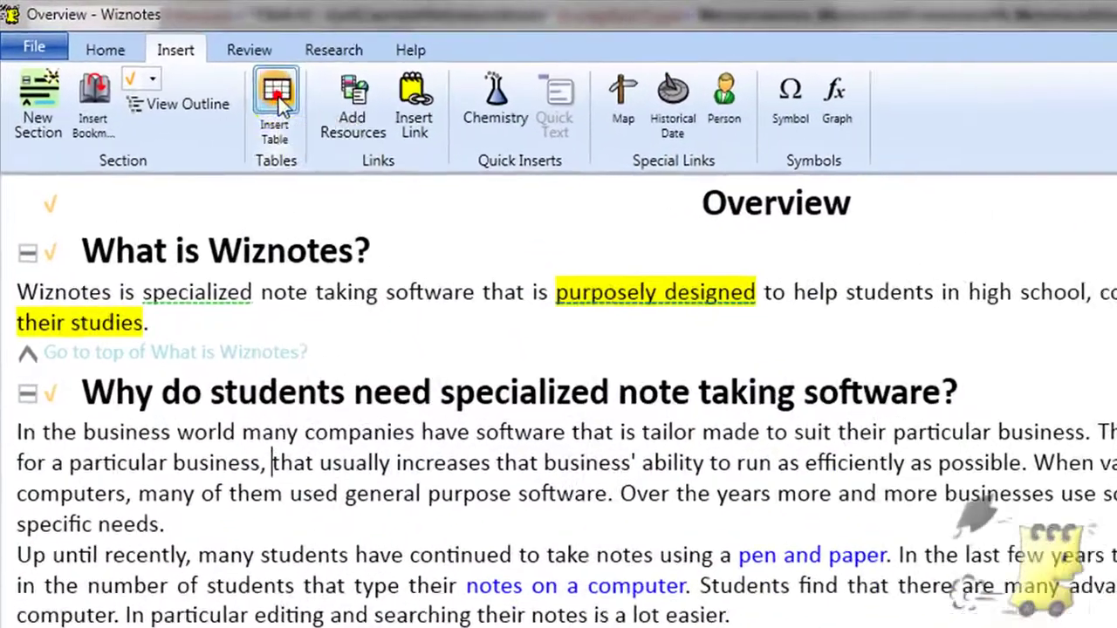
- Preview and dismiss the Insert Table options, then show the outline and jump to 'Review for exams'
left_click(234, 89)
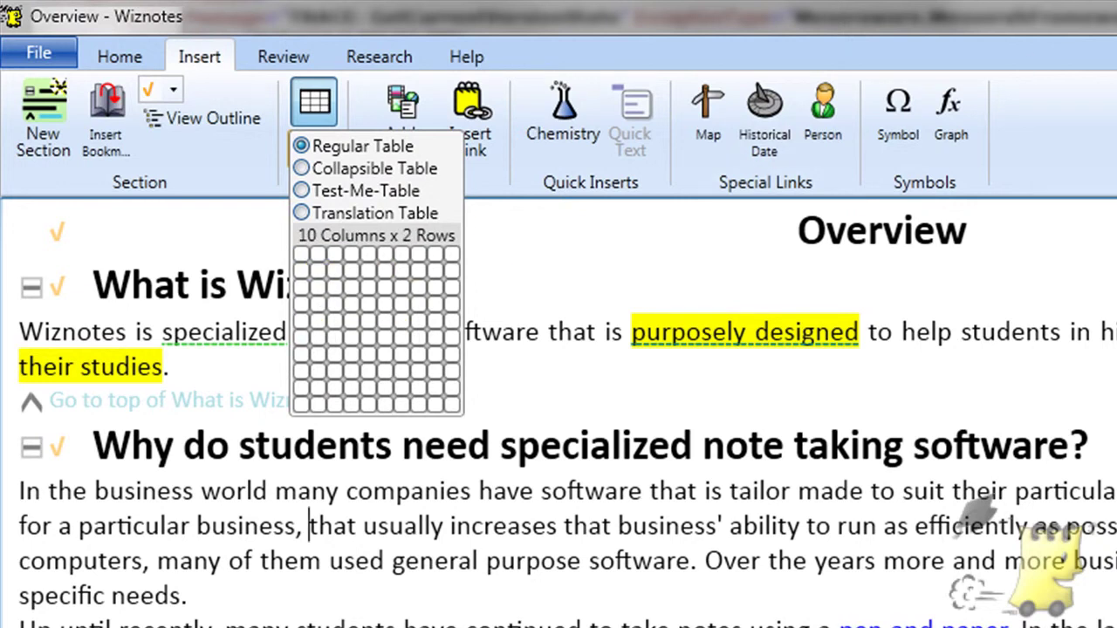
key("Escape")
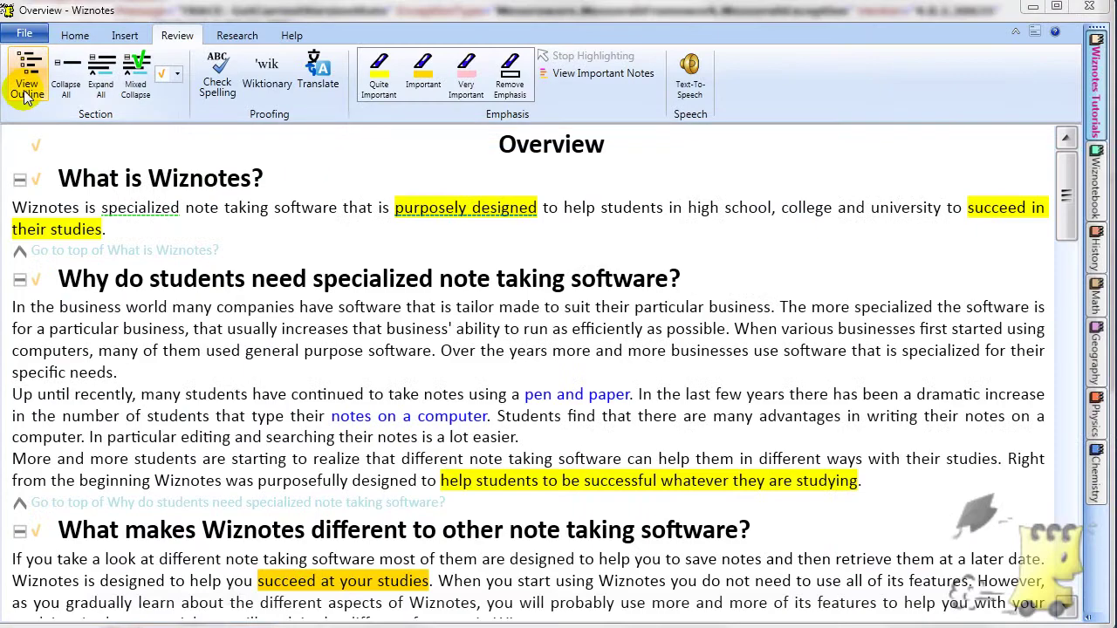
left_click(21, 96)
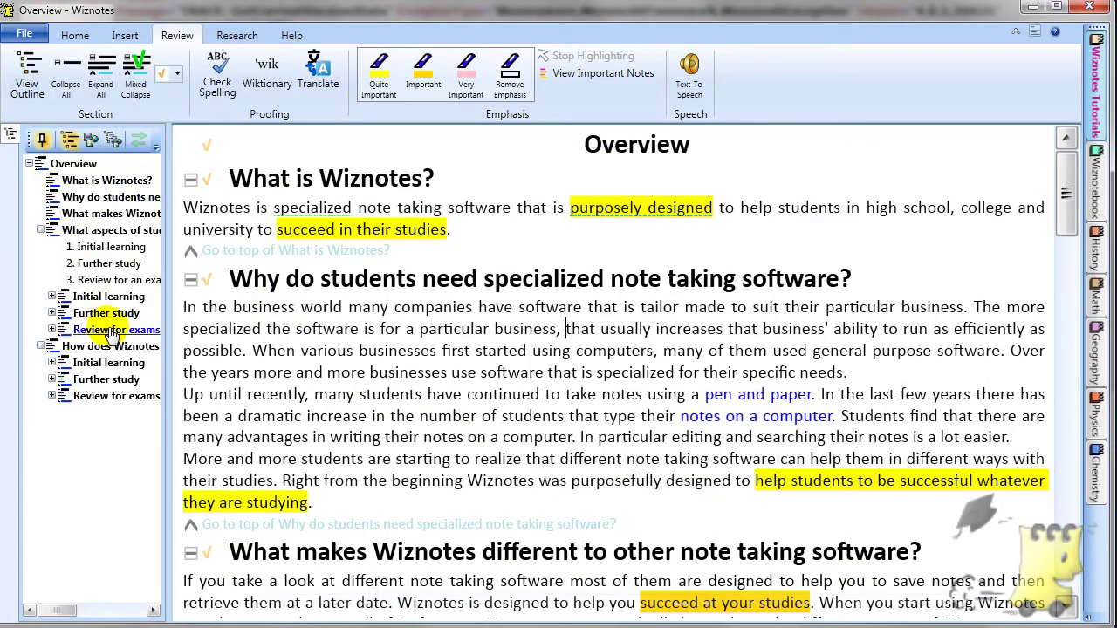
left_click(107, 330)
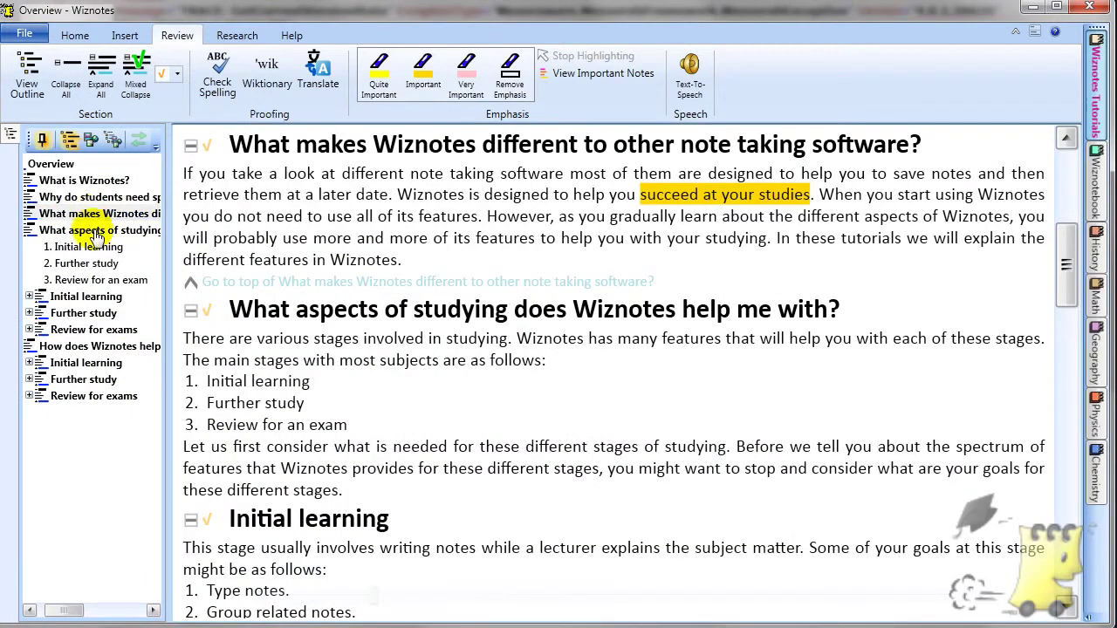
left_click_drag(75, 616, 54, 615)
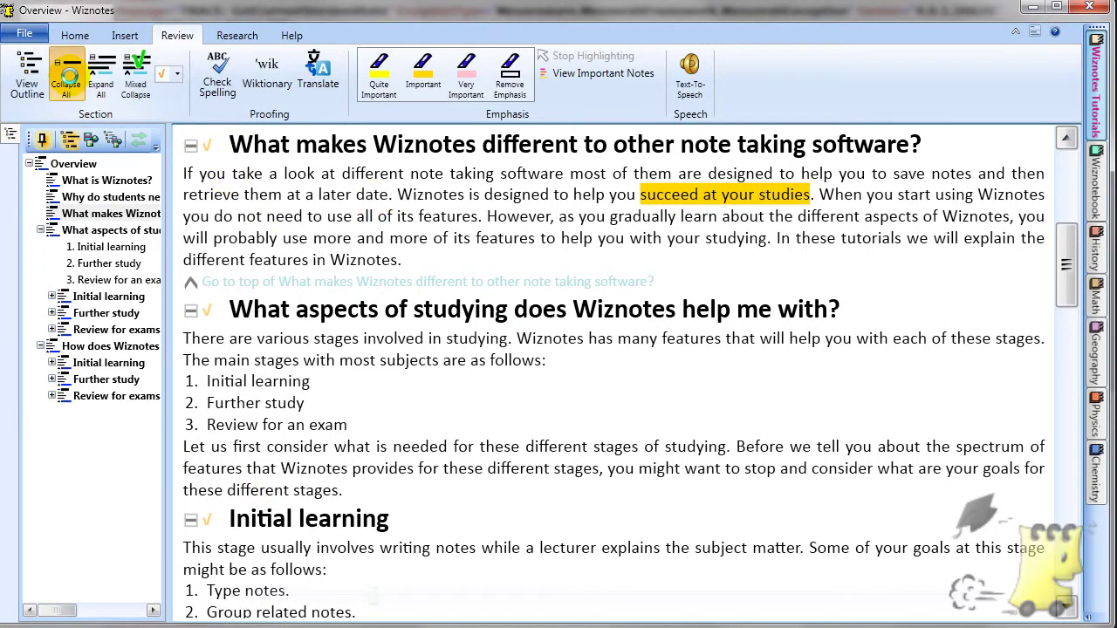
left_click(68, 76)
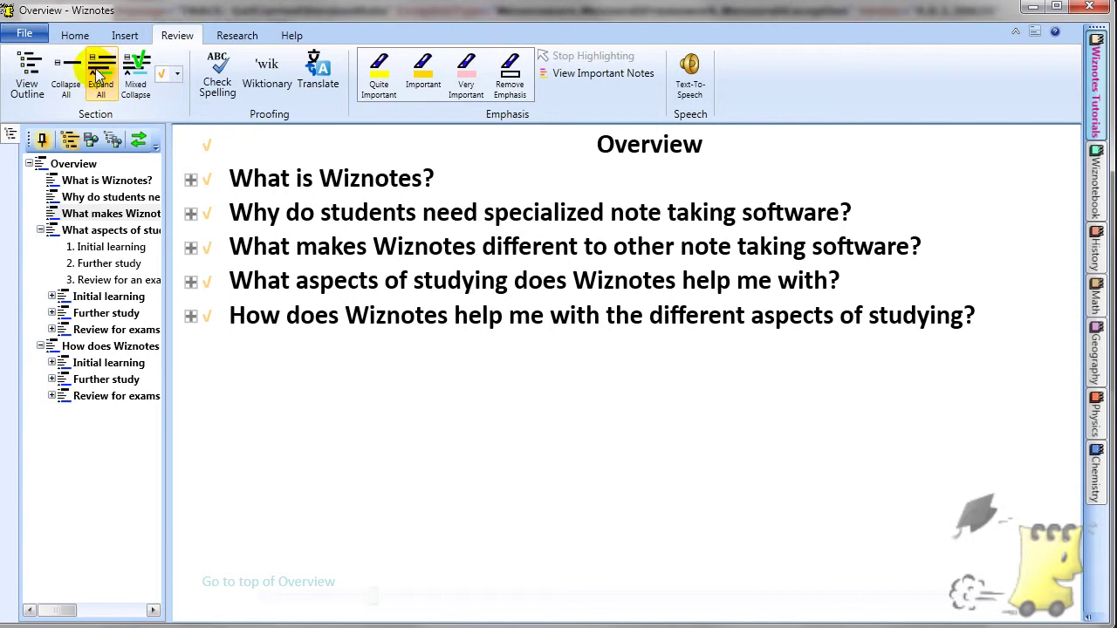
left_click(102, 77)
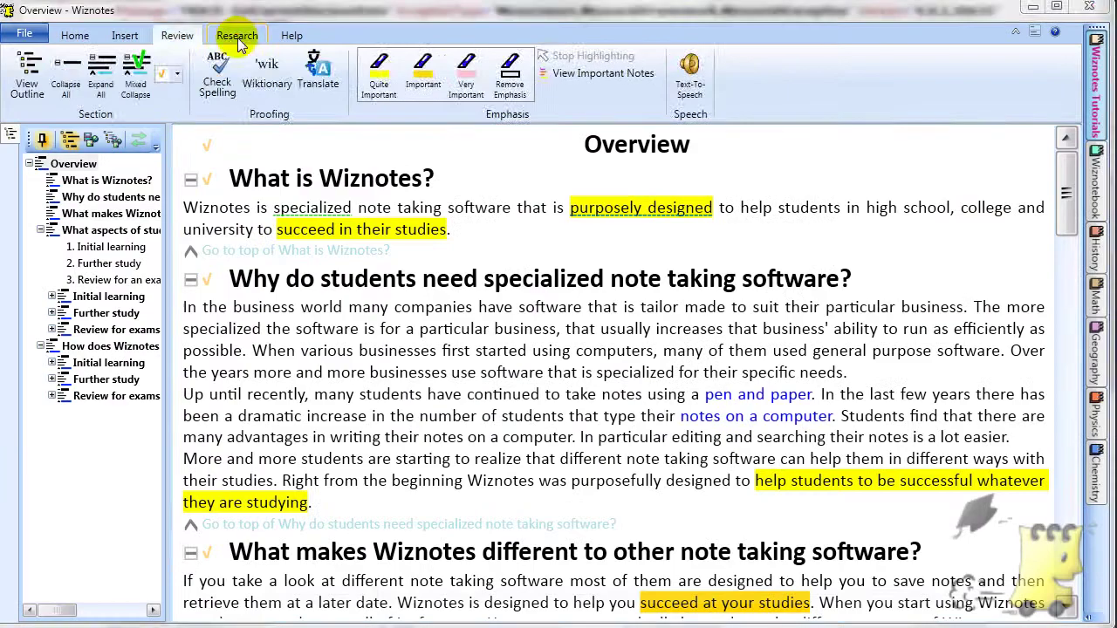
- Show the Research tools and look at the Google search-engine choices before dismissing them
left_click(237, 36)
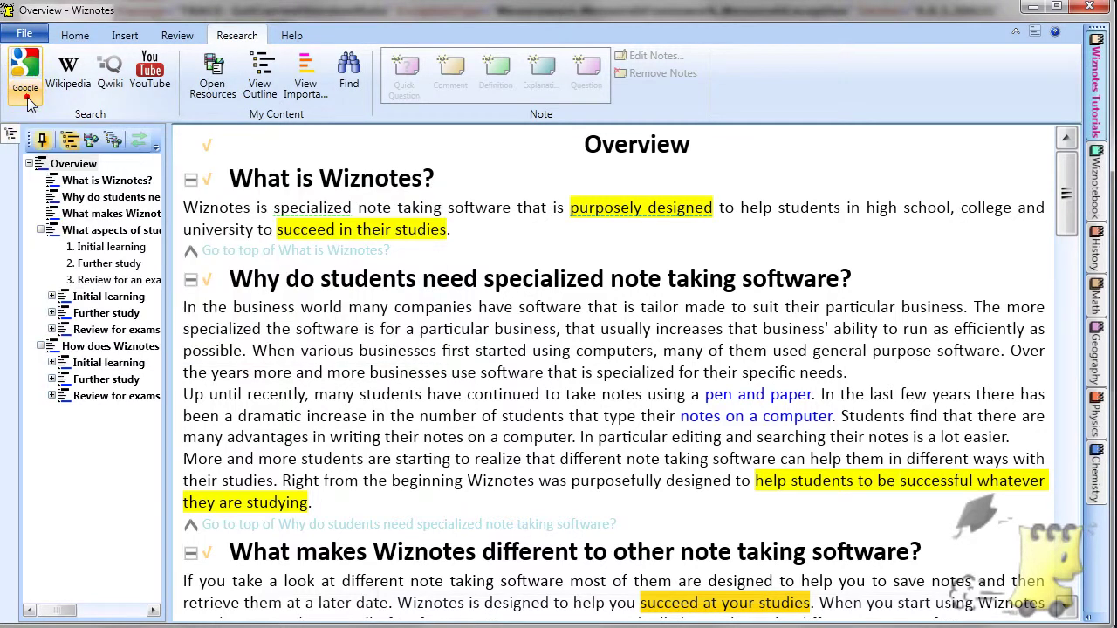
left_click(29, 103)
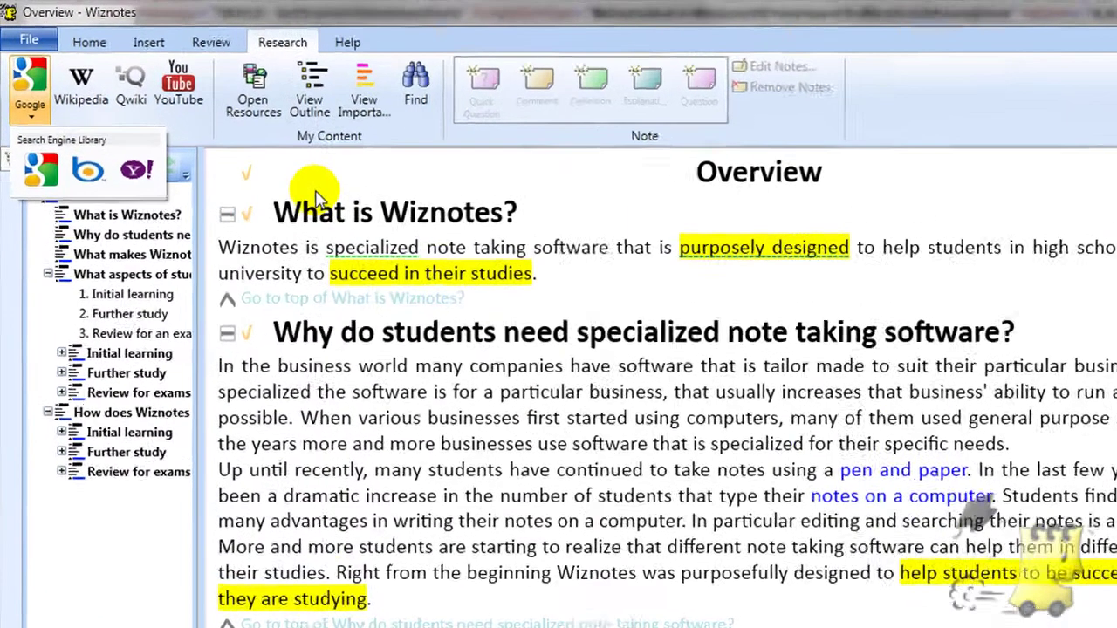
left_click(265, 159)
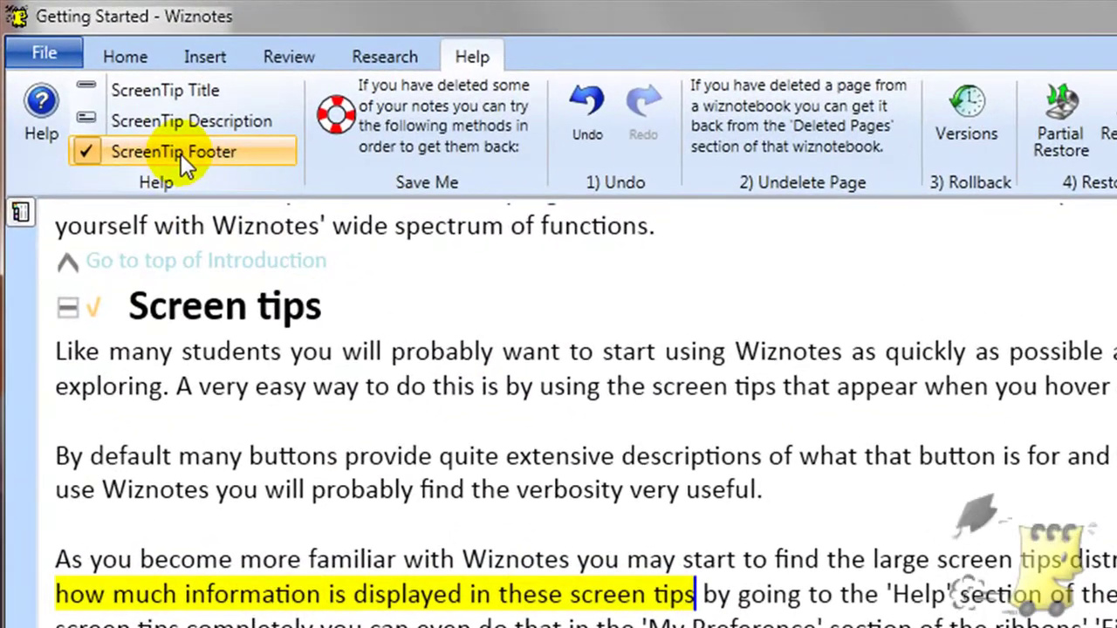
mouse_move(155, 134)
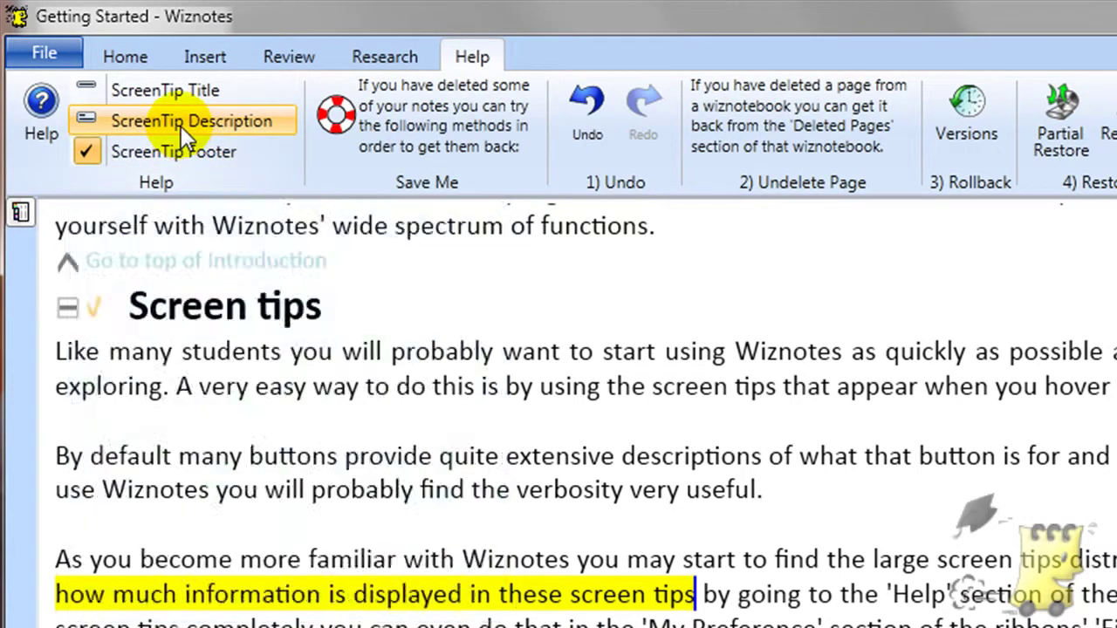
mouse_move(197, 88)
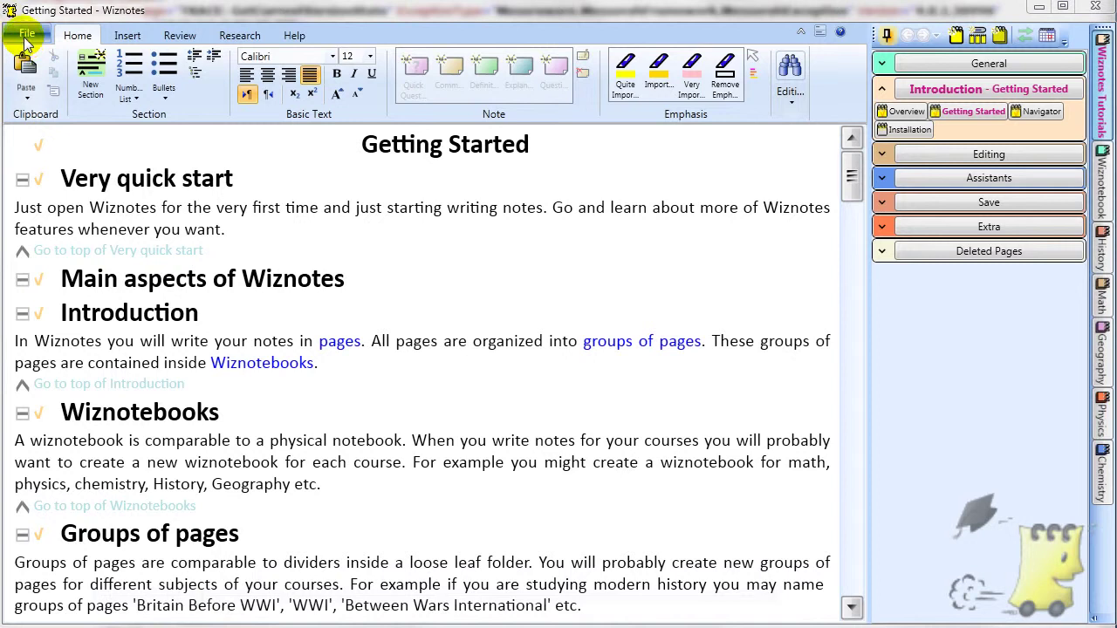
- Check the About Wiznotes box reporting version 4.0.1.30998, then close it
left_click(27, 37)
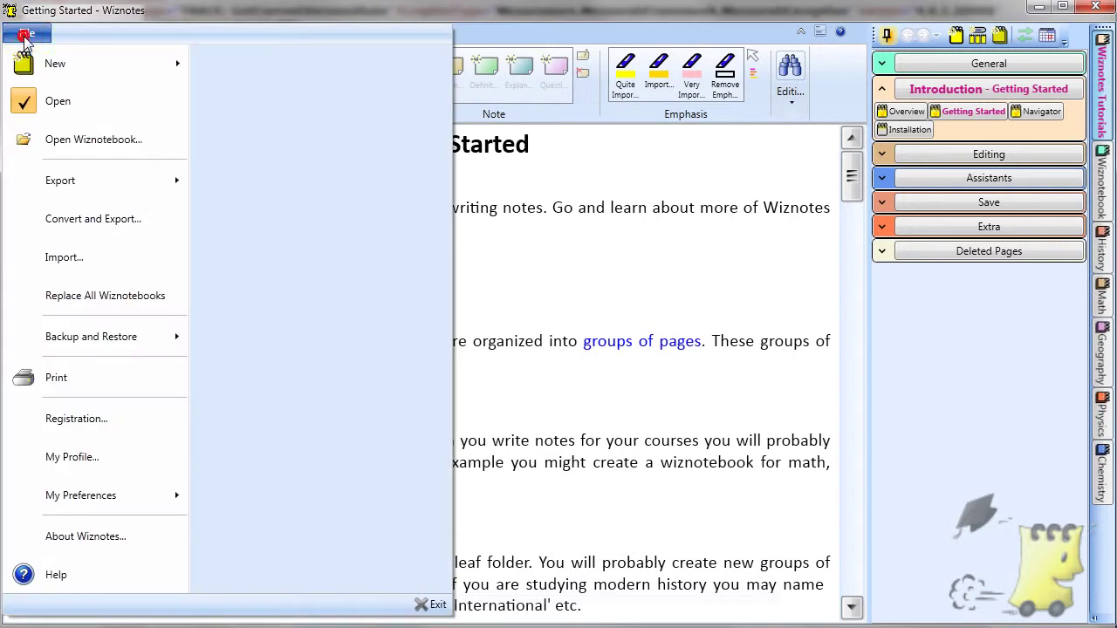
mouse_move(42, 63)
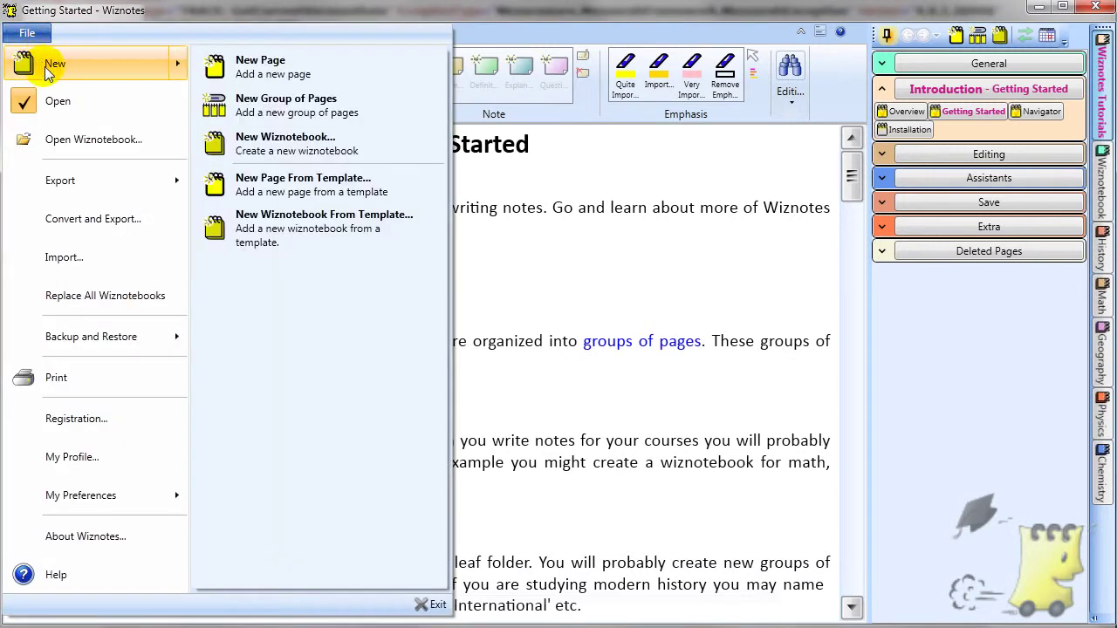
mouse_move(93, 182)
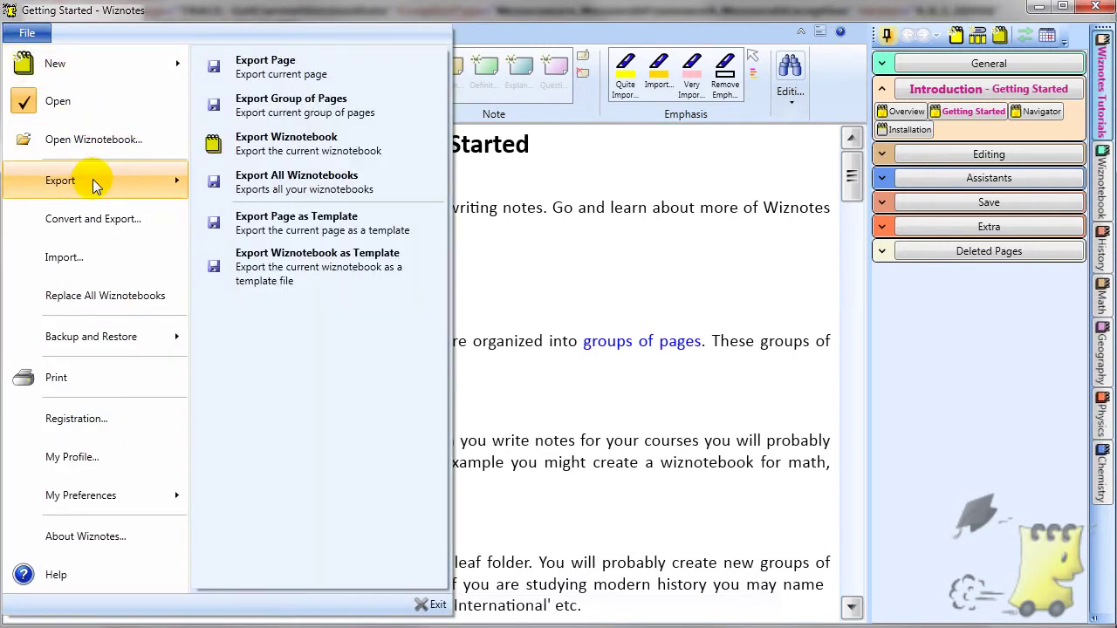
mouse_move(140, 346)
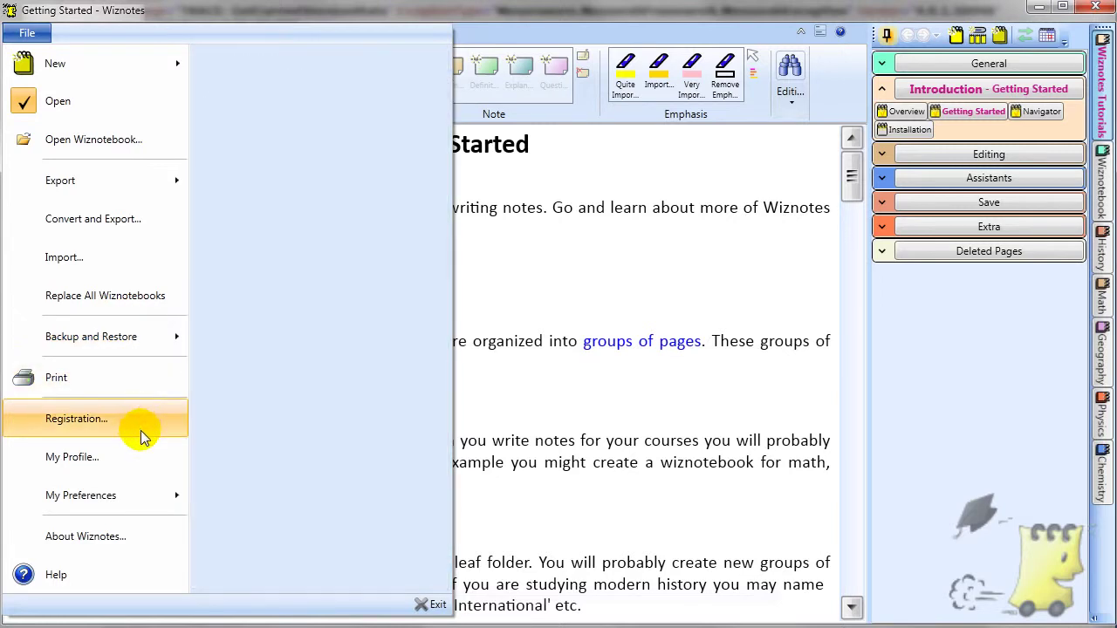
left_click(98, 545)
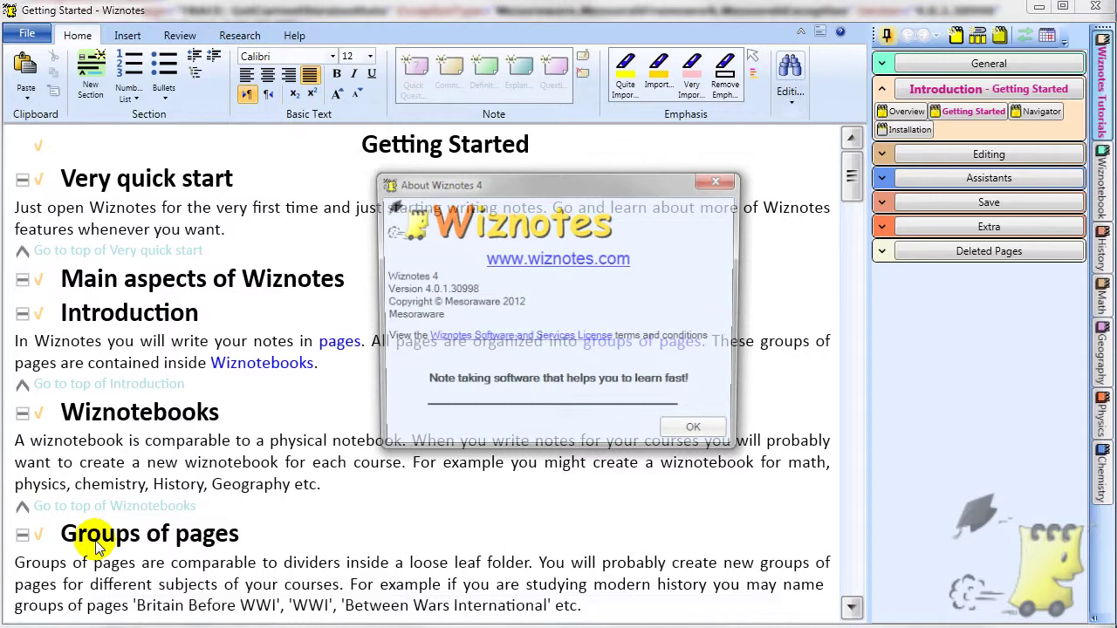
left_click(486, 381)
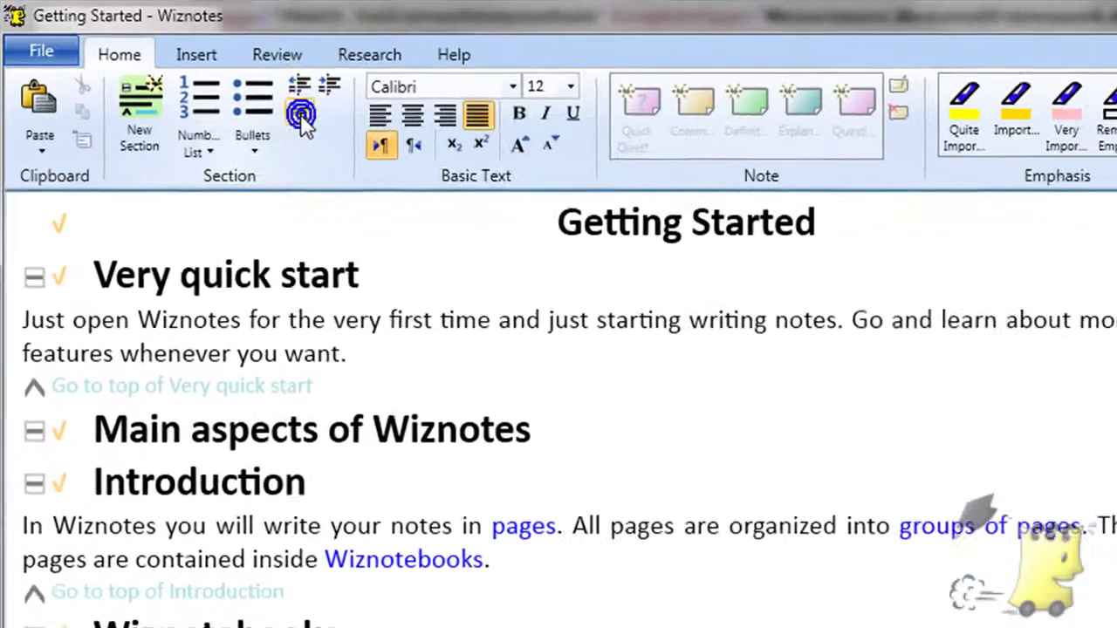
- Add the Section outline command and the Wikipedia look-up to the quick access toolbar
right_click(206, 77)
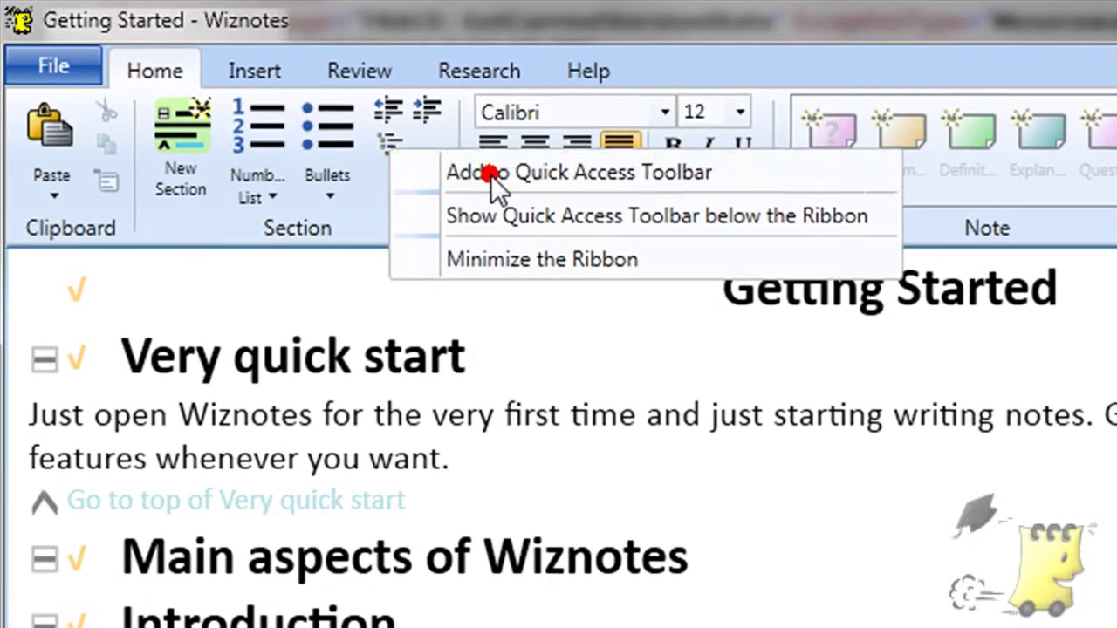
left_click(427, 150)
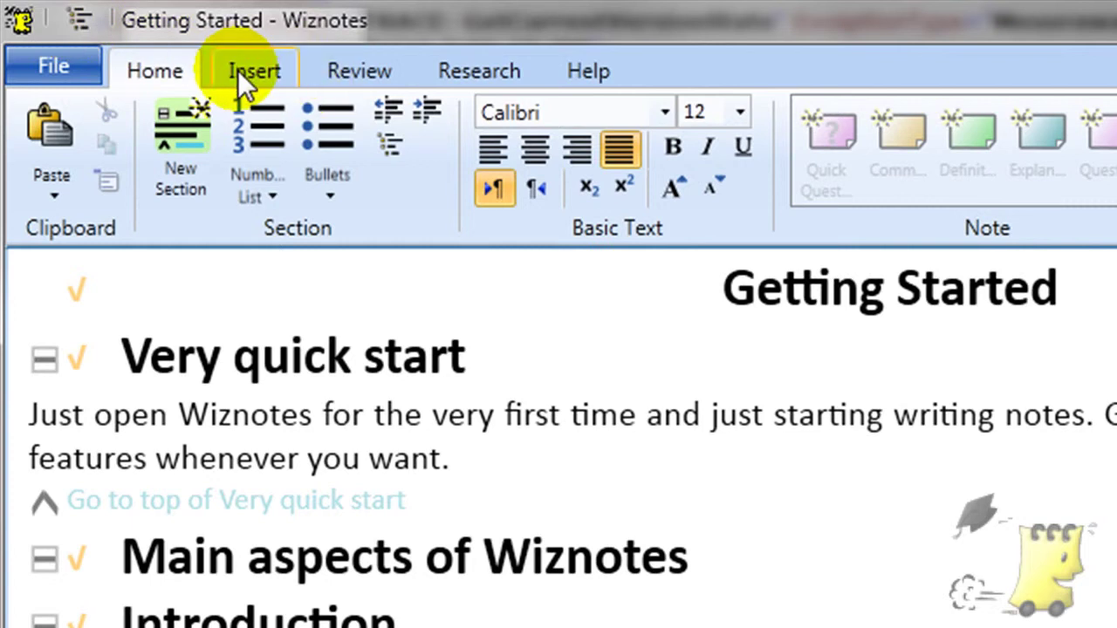
left_click(436, 71)
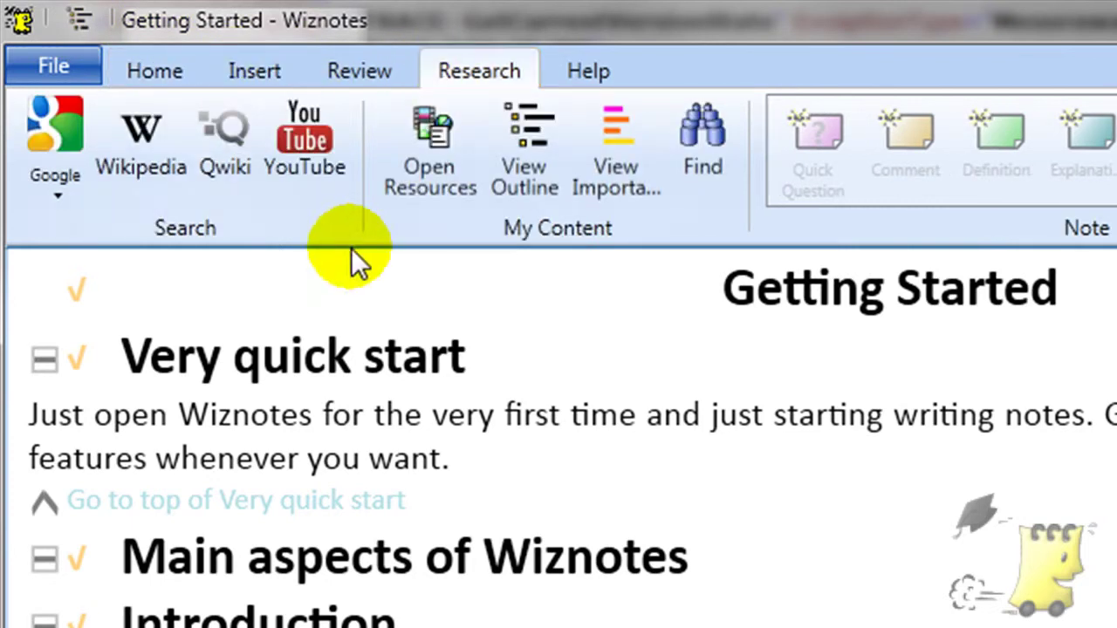
right_click(131, 138)
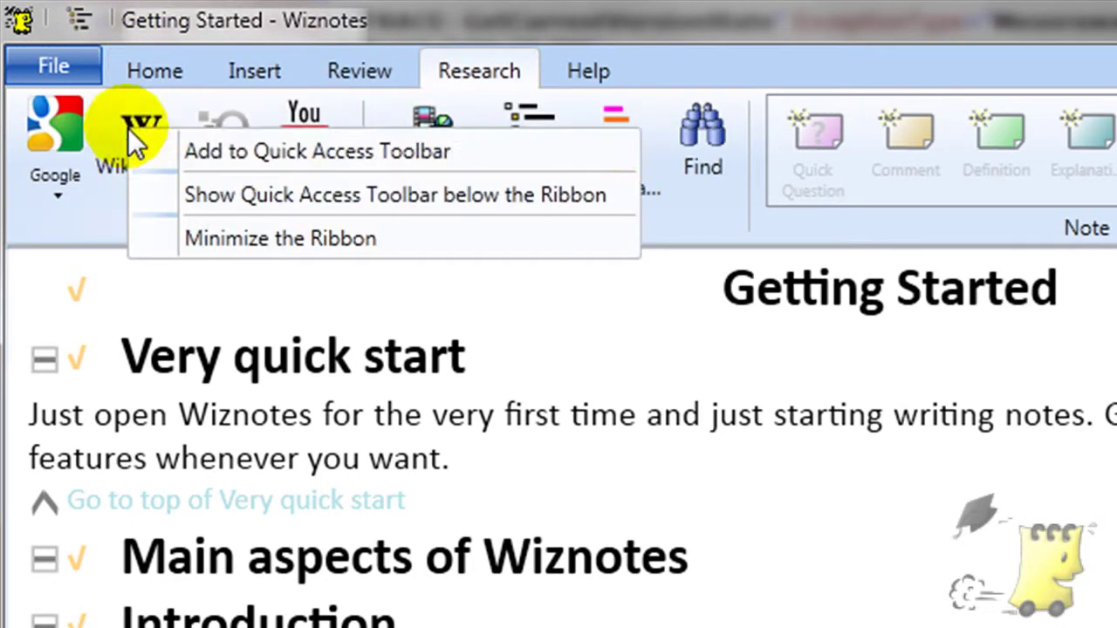
left_click(250, 153)
- Look up the word 'notebook' on Wikipedia with the new toolbar W icon
left_click(537, 418)
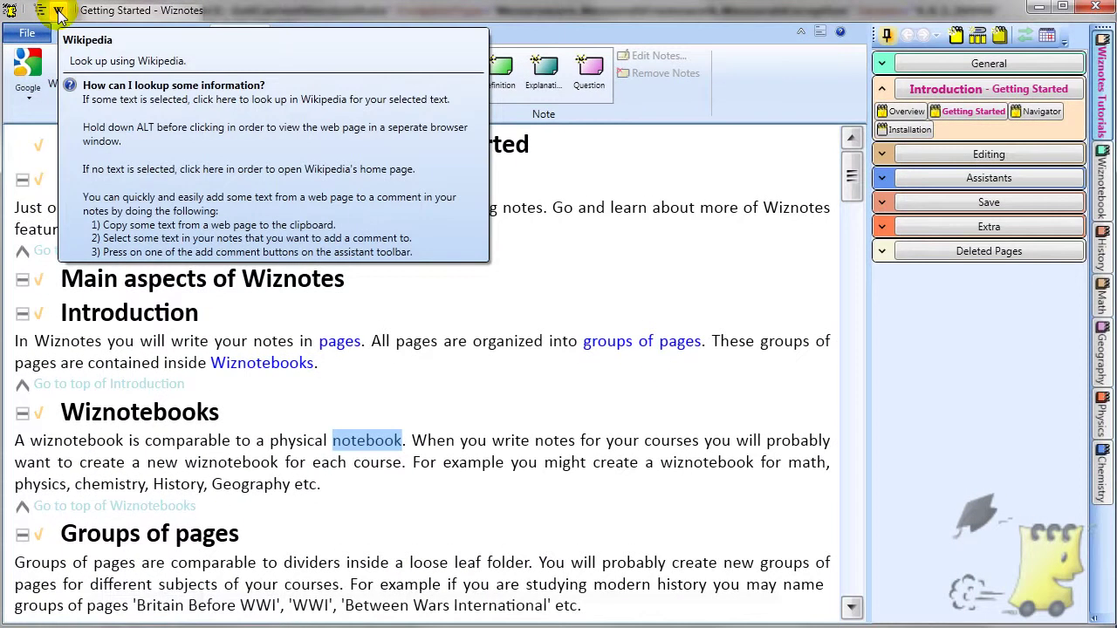
left_click(59, 12)
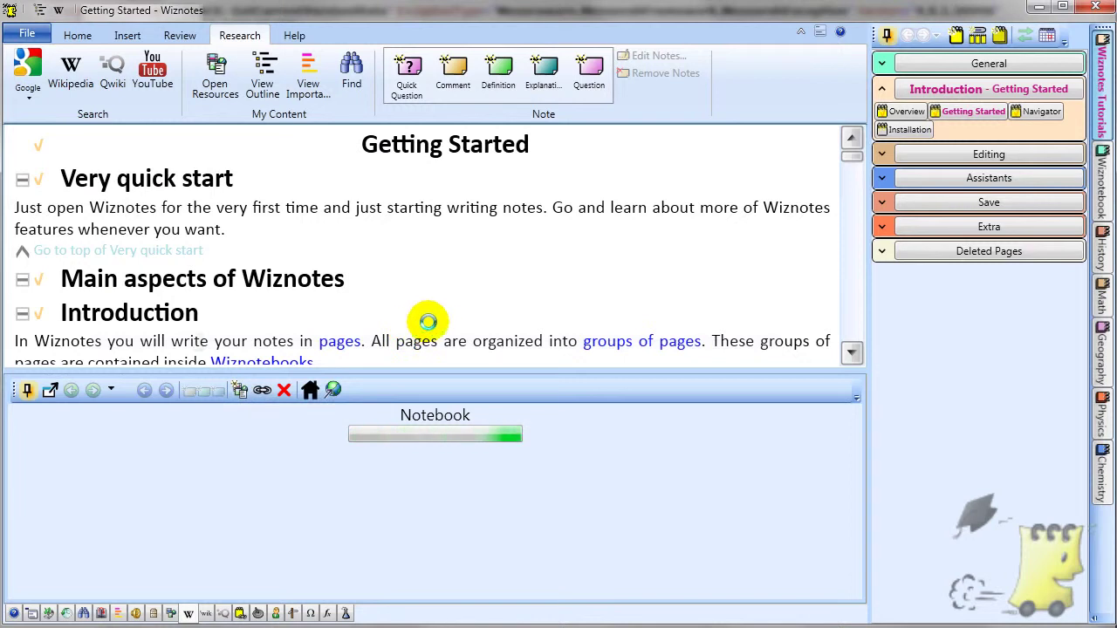
scroll(855, 429, "down", 5)
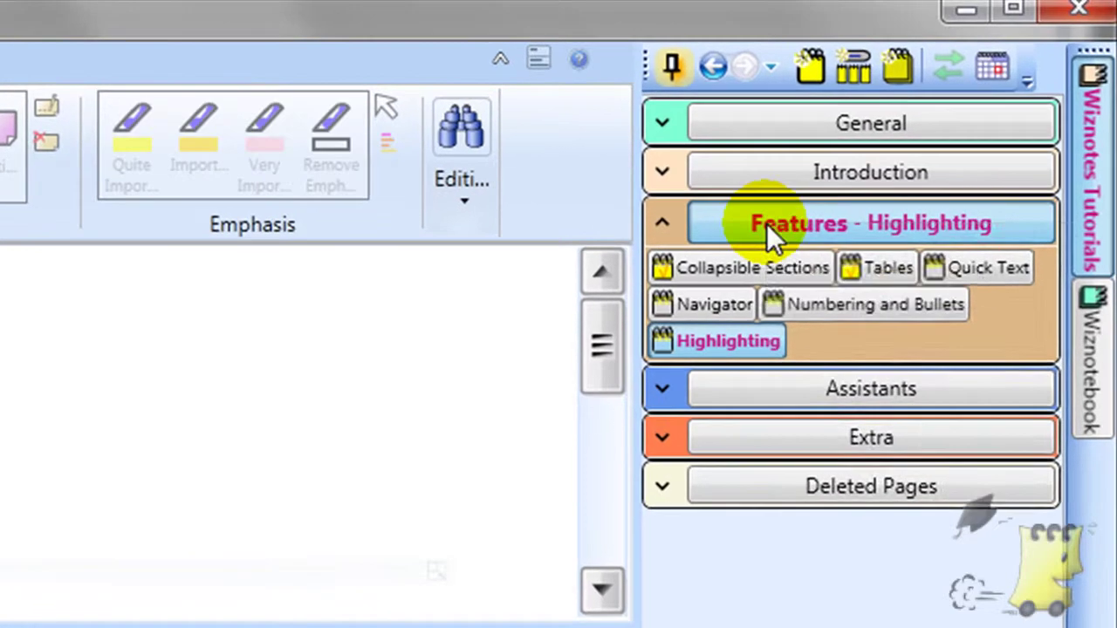
- Add a 'New page' to the Features group and look up photosynthesis on Wikipedia
right_click(812, 210)
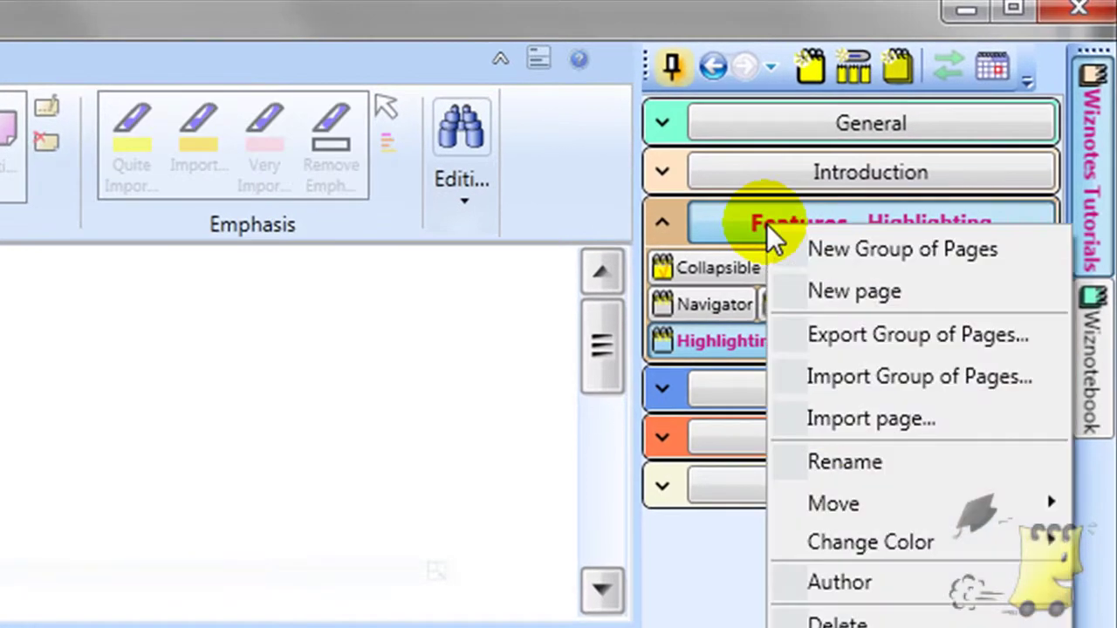
left_click(887, 295)
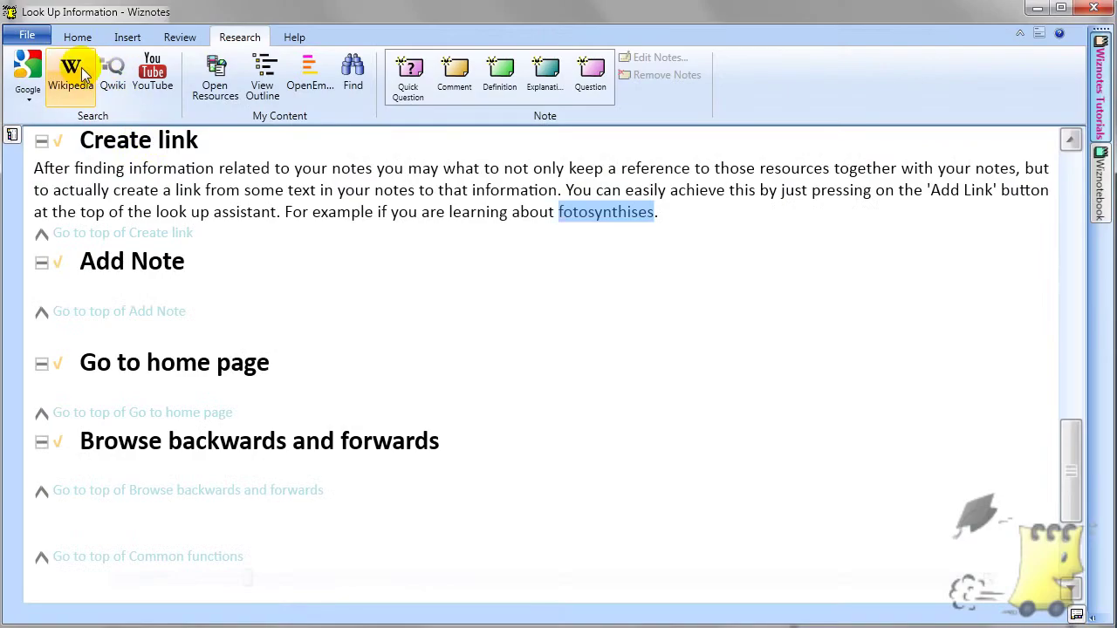
left_click(82, 75)
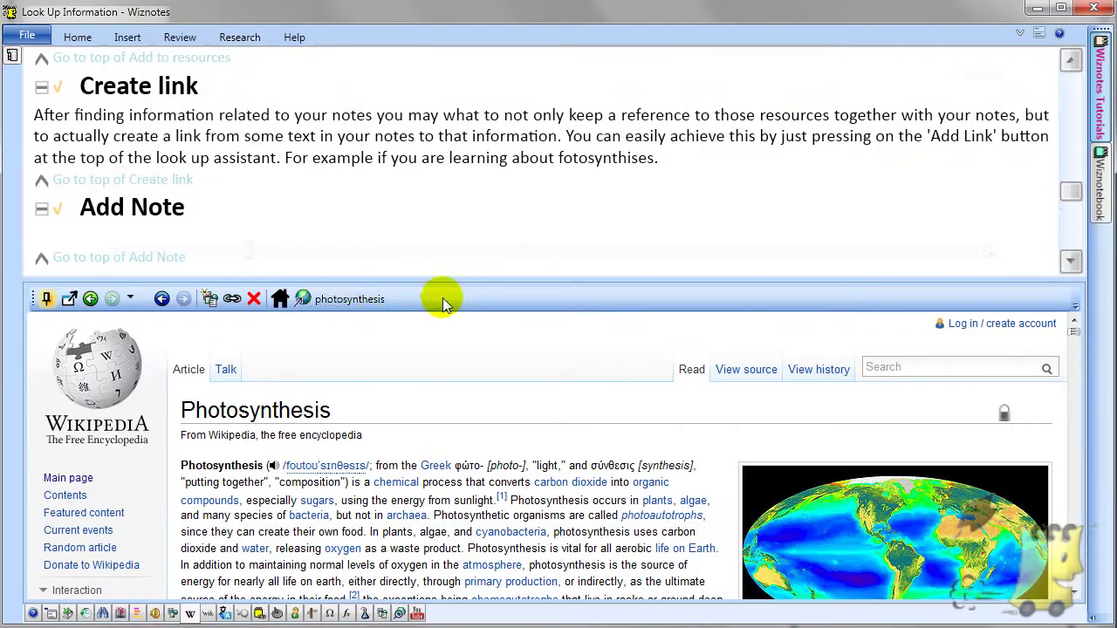
- Correct the word to photosynthesis, link it to the Wikipedia page, and file it under General
left_click(343, 299)
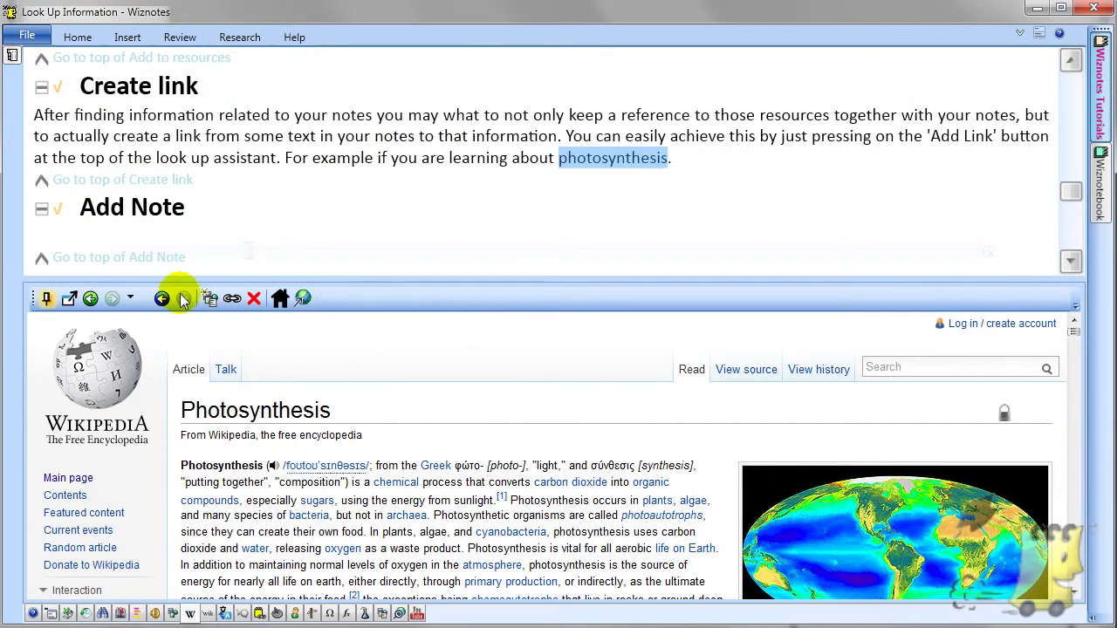
left_click(232, 298)
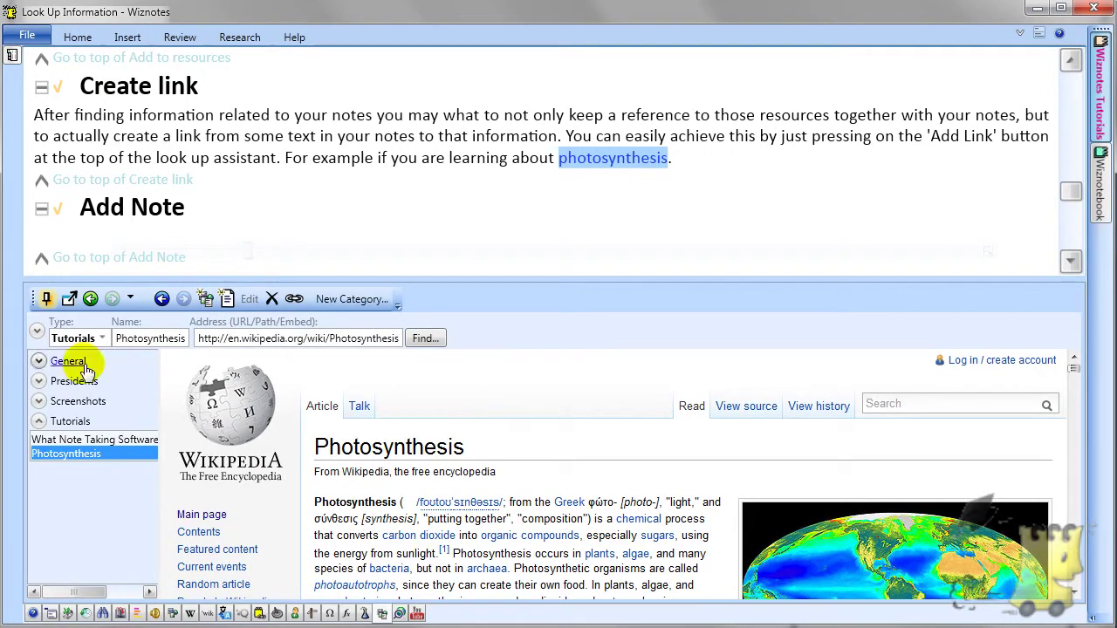
left_click(103, 339)
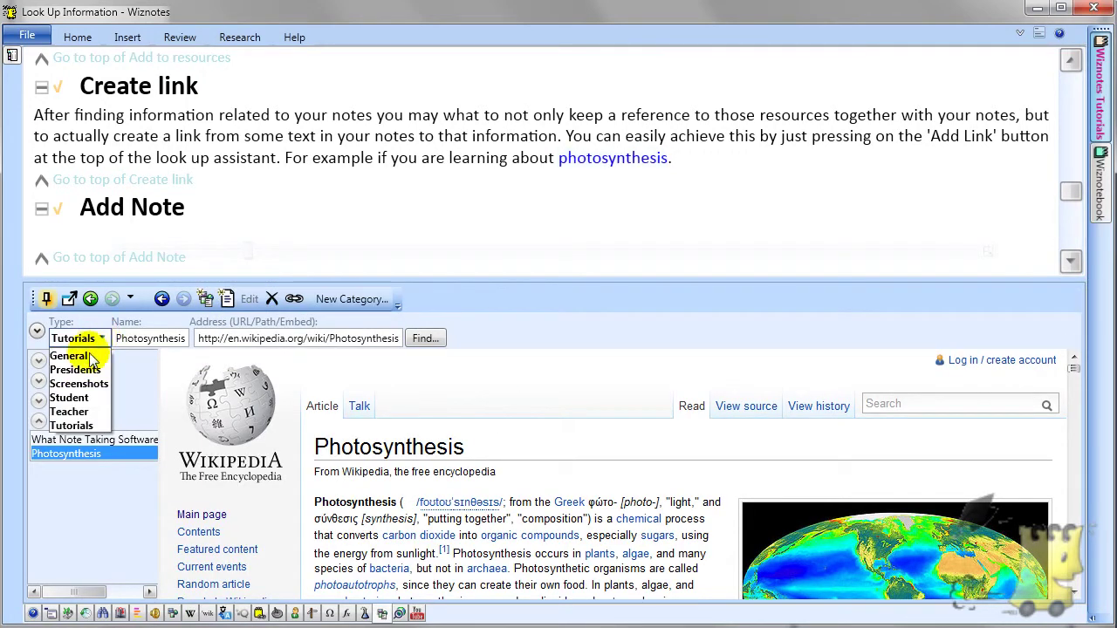
left_click(79, 357)
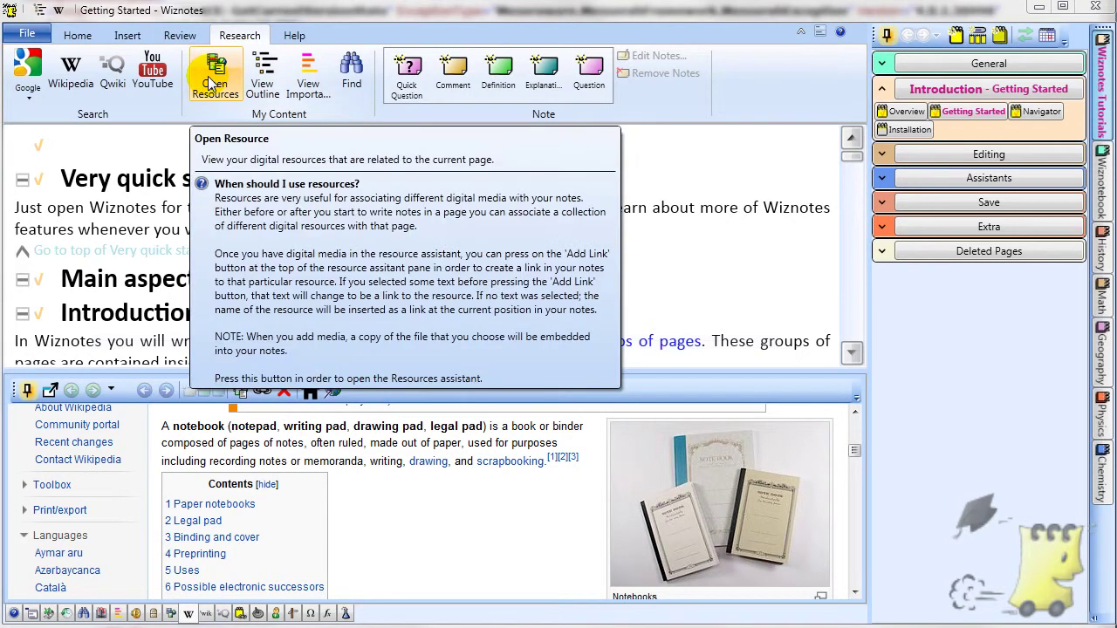
- Set the screen-tip style to ScreenTip Description from the Help tab's Help group
left_click(291, 35)
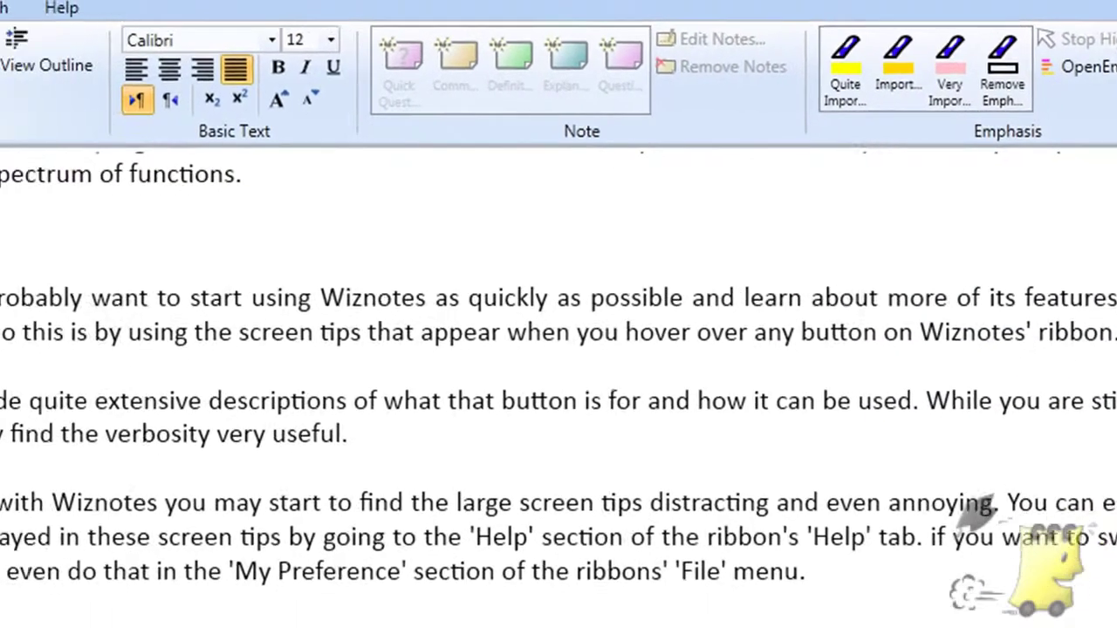
left_click(62, 16)
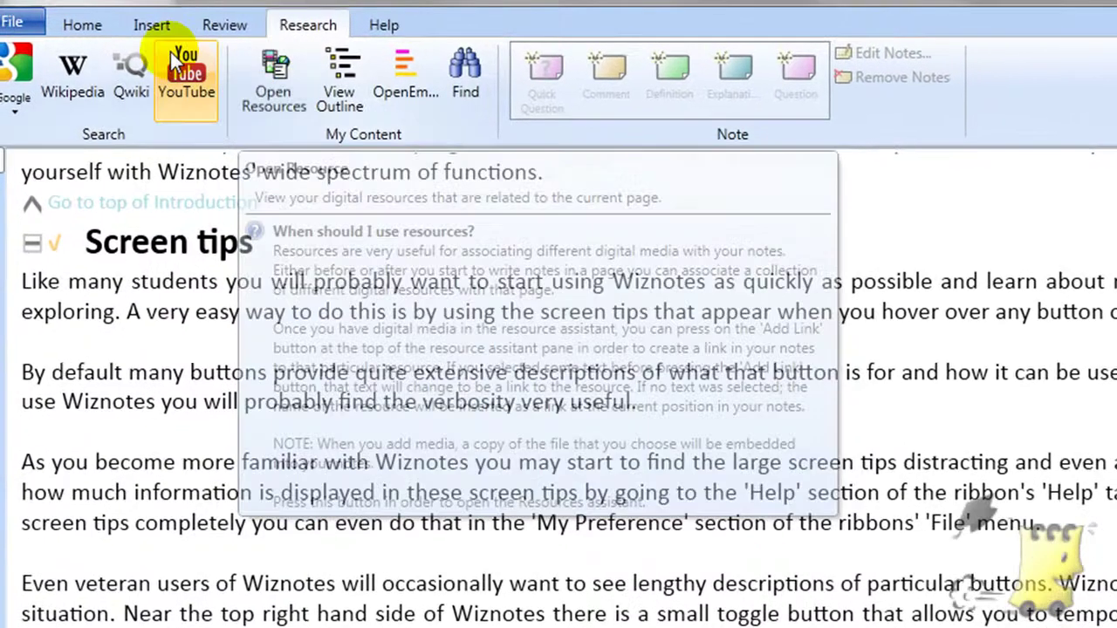
left_click(360, 26)
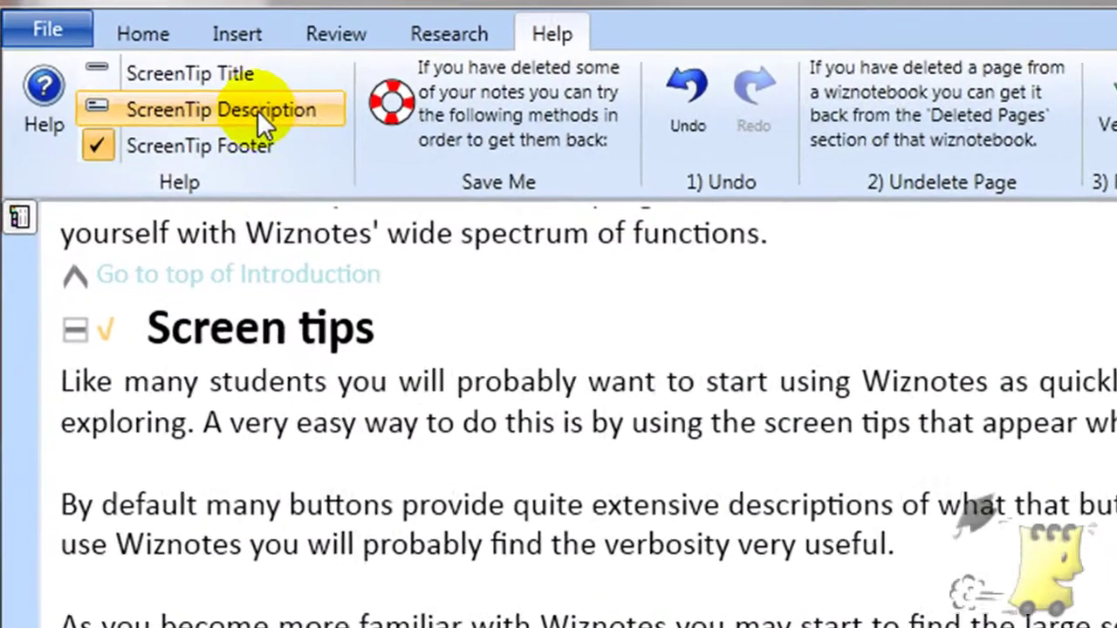
left_click(183, 85)
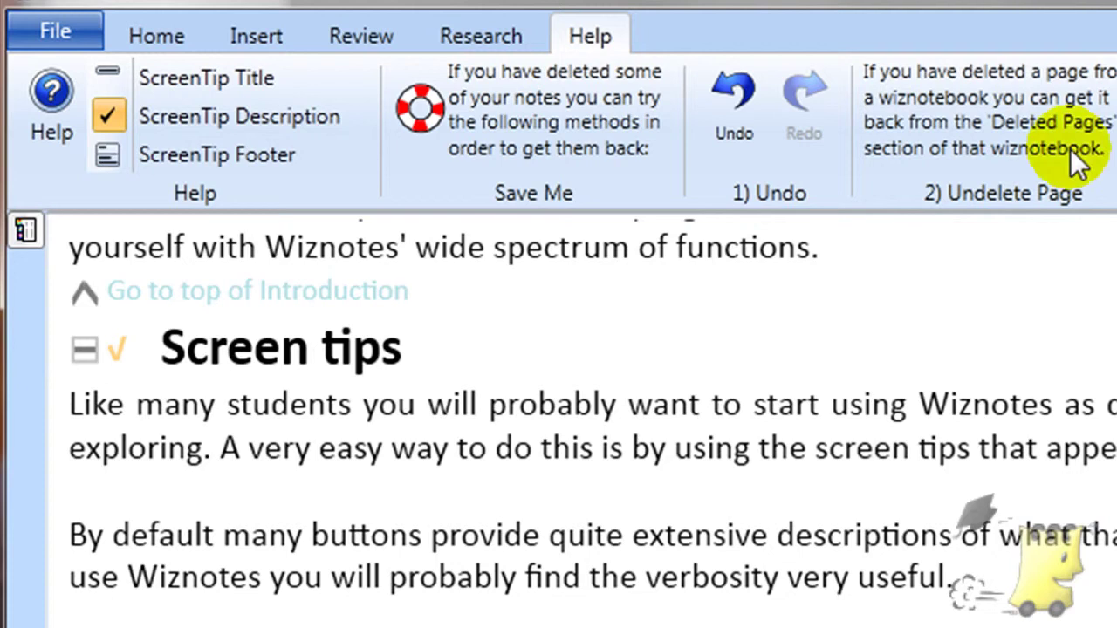
- Switch screen tips to ScreenTip Title only and bring up the File menu
left_click(178, 82)
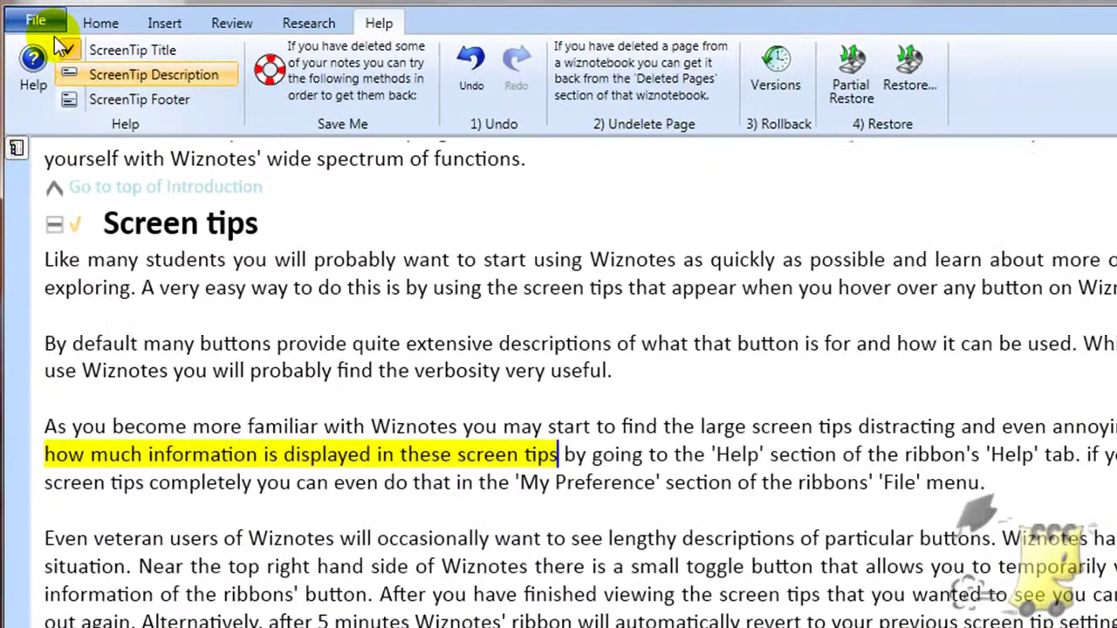
left_click(48, 25)
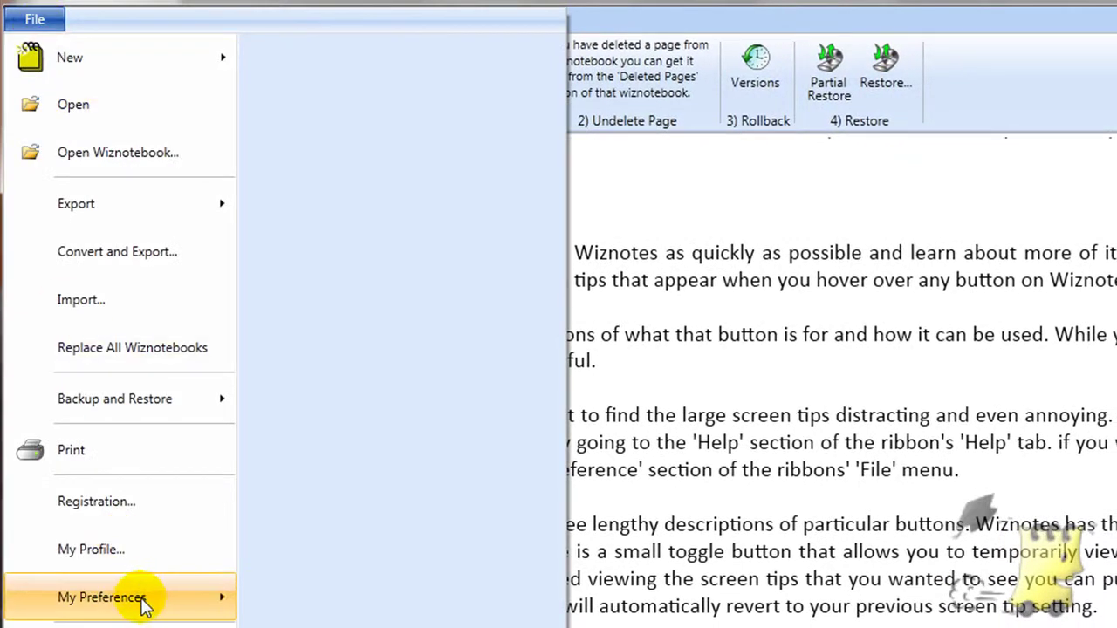
- Turn screen tips off via My Preferences > No ScreenTip, then restore ScreenTip Description
mouse_move(140, 601)
mouse_move(423, 131)
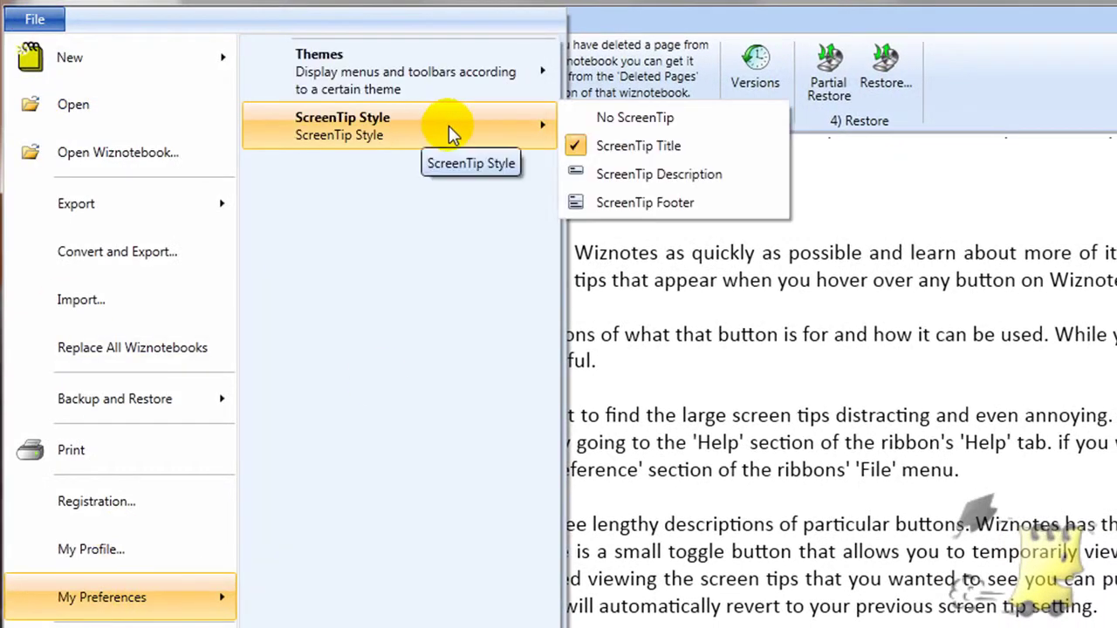
left_click(630, 116)
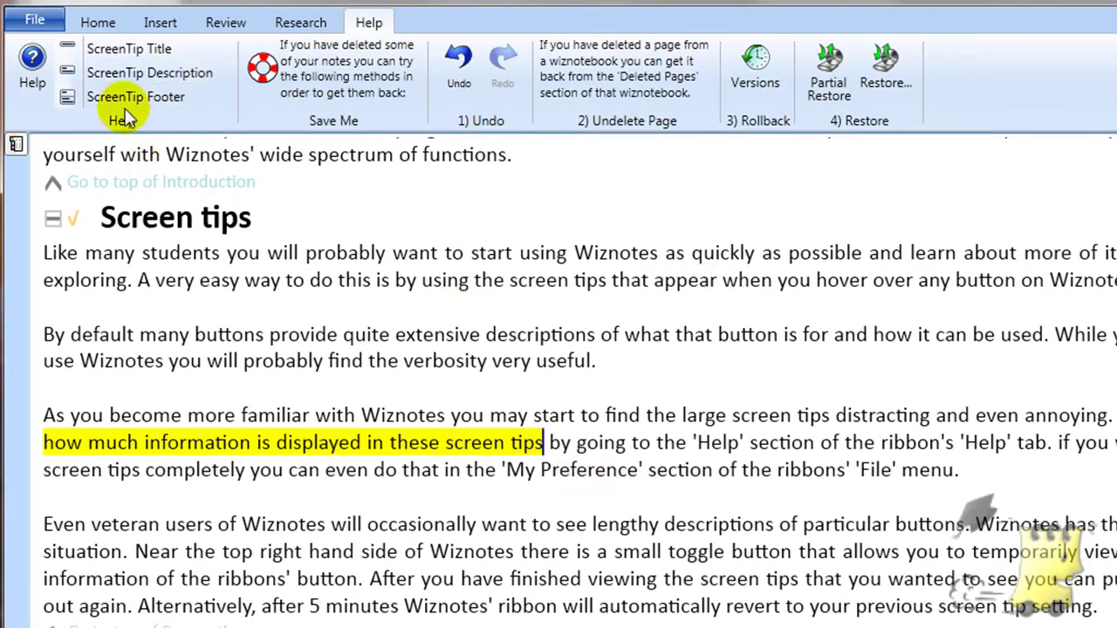
left_click(141, 74)
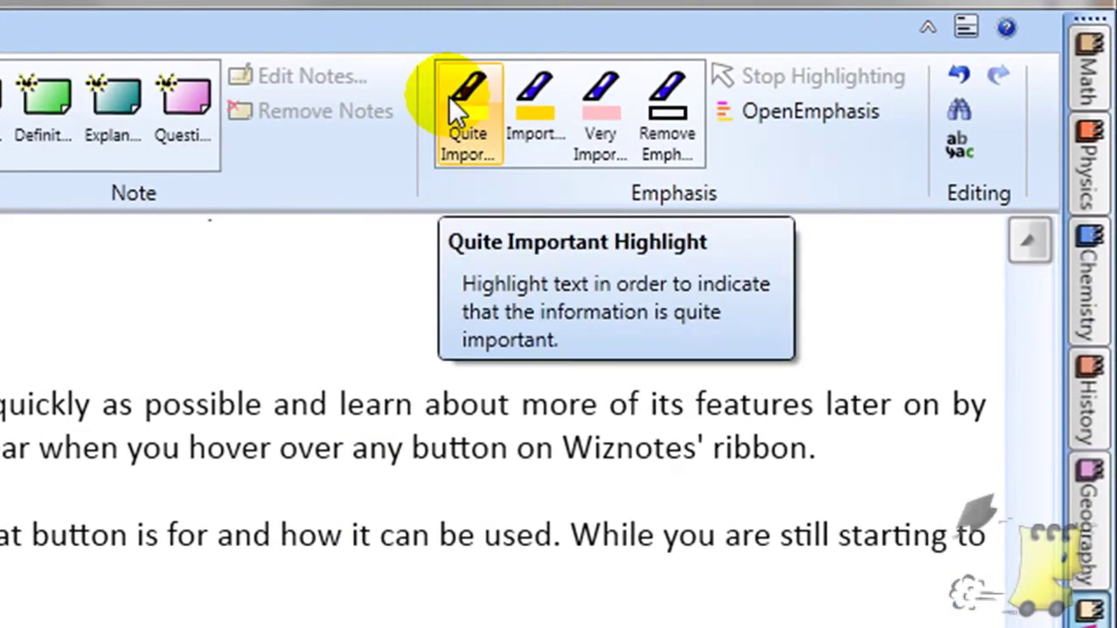
left_click(464, 121)
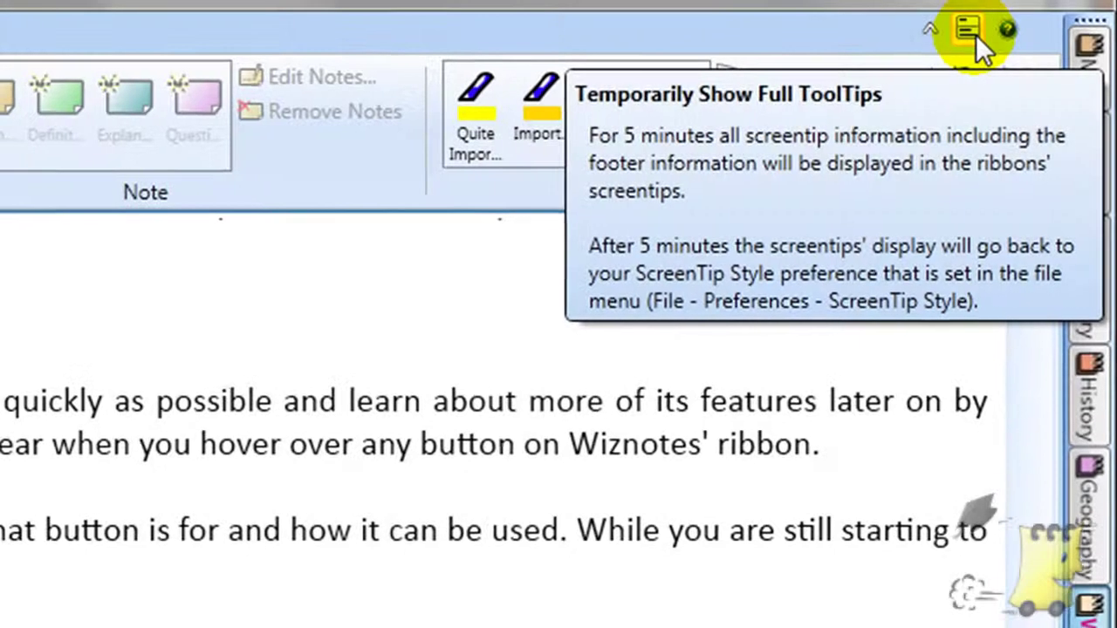
left_click(974, 33)
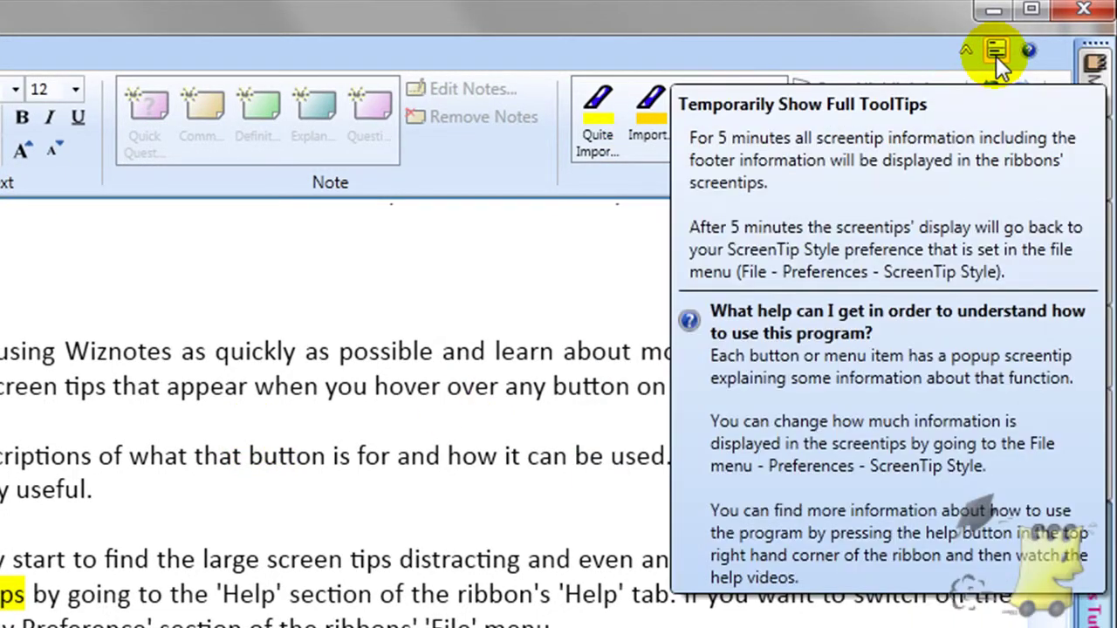
left_click(996, 55)
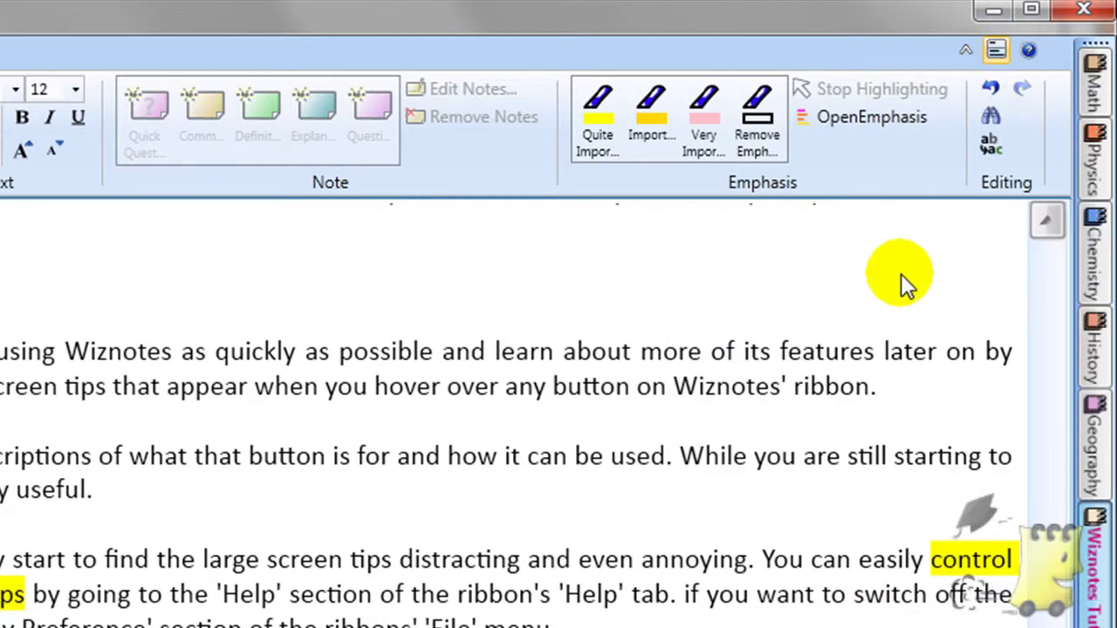